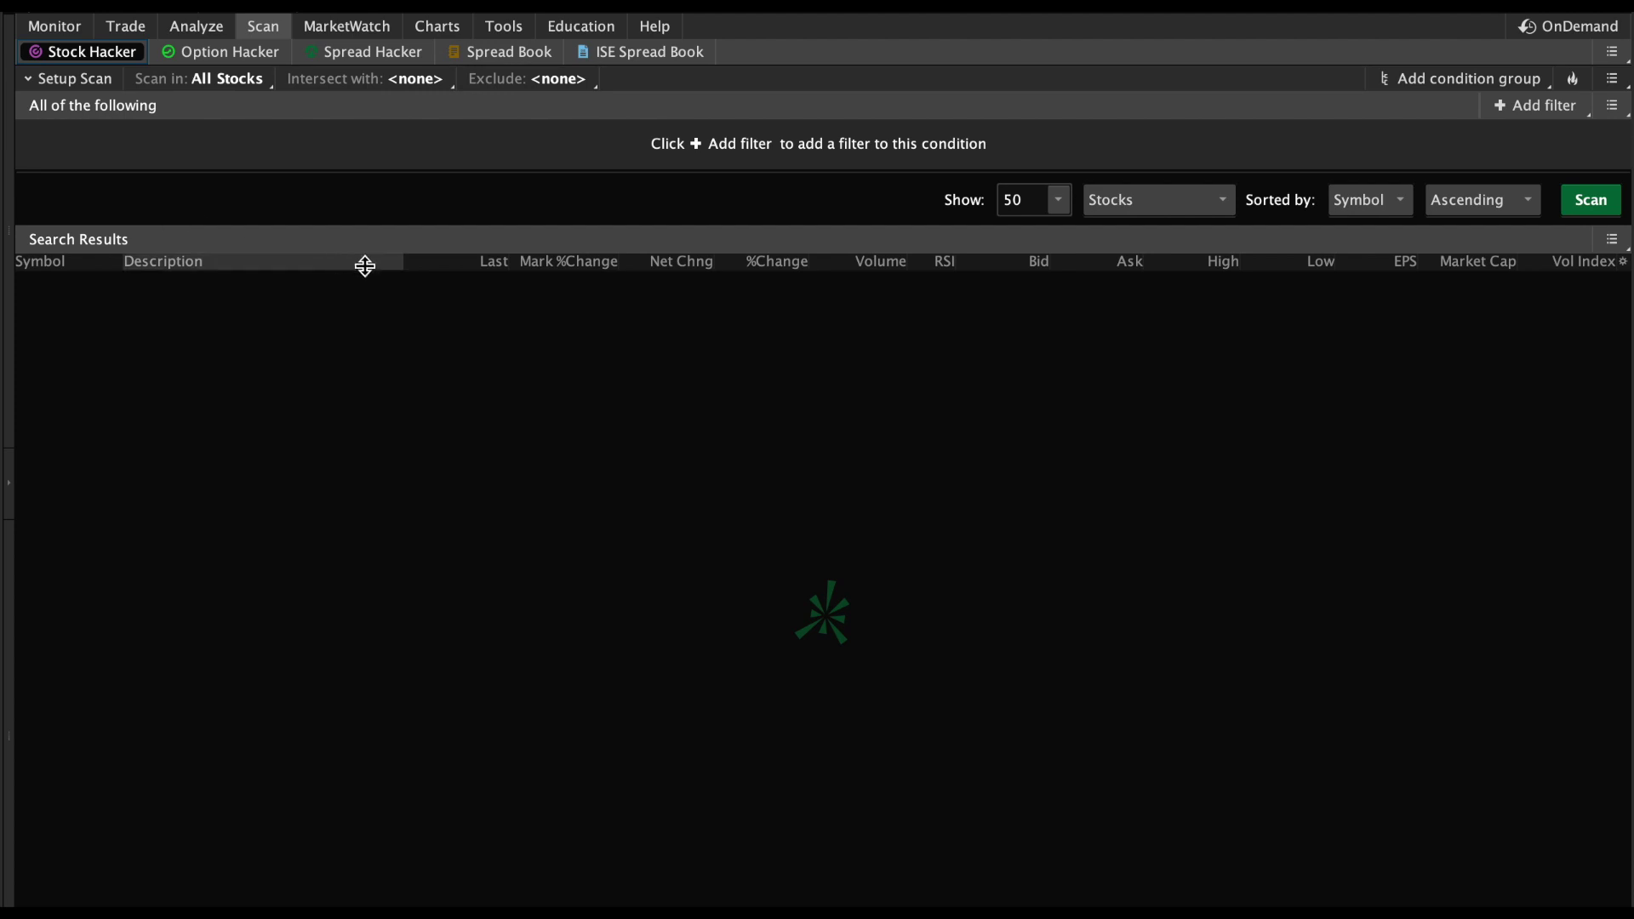
Step: Add a Stock filter on the Last price with a minimum of 0.25 and a maximum of 15
click(1547, 109)
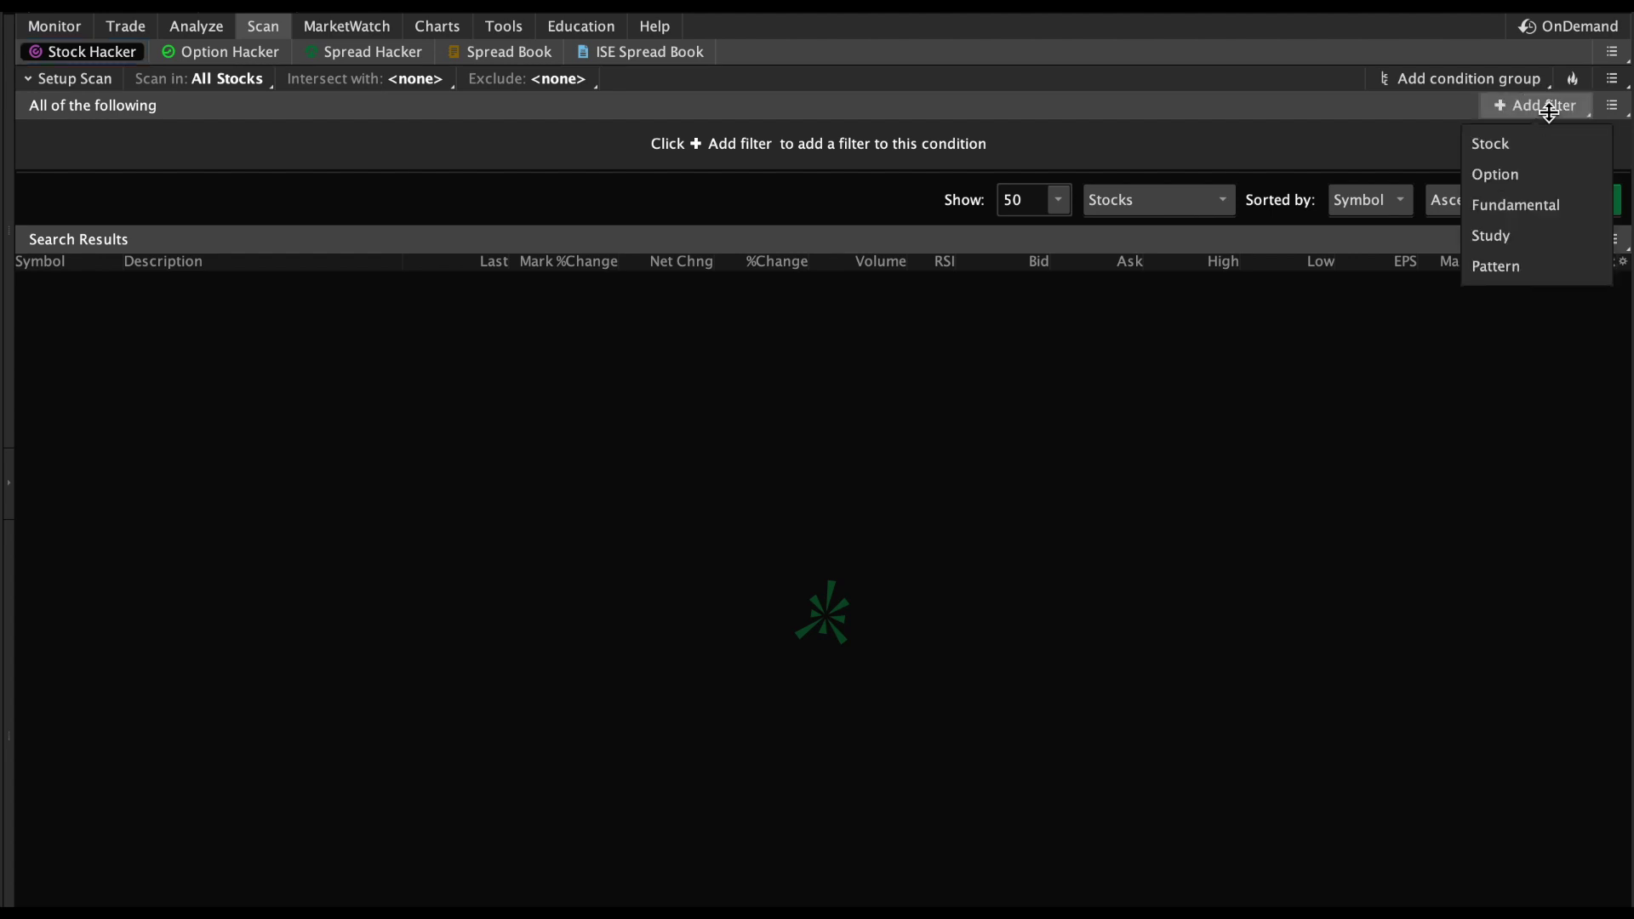
click(1549, 141)
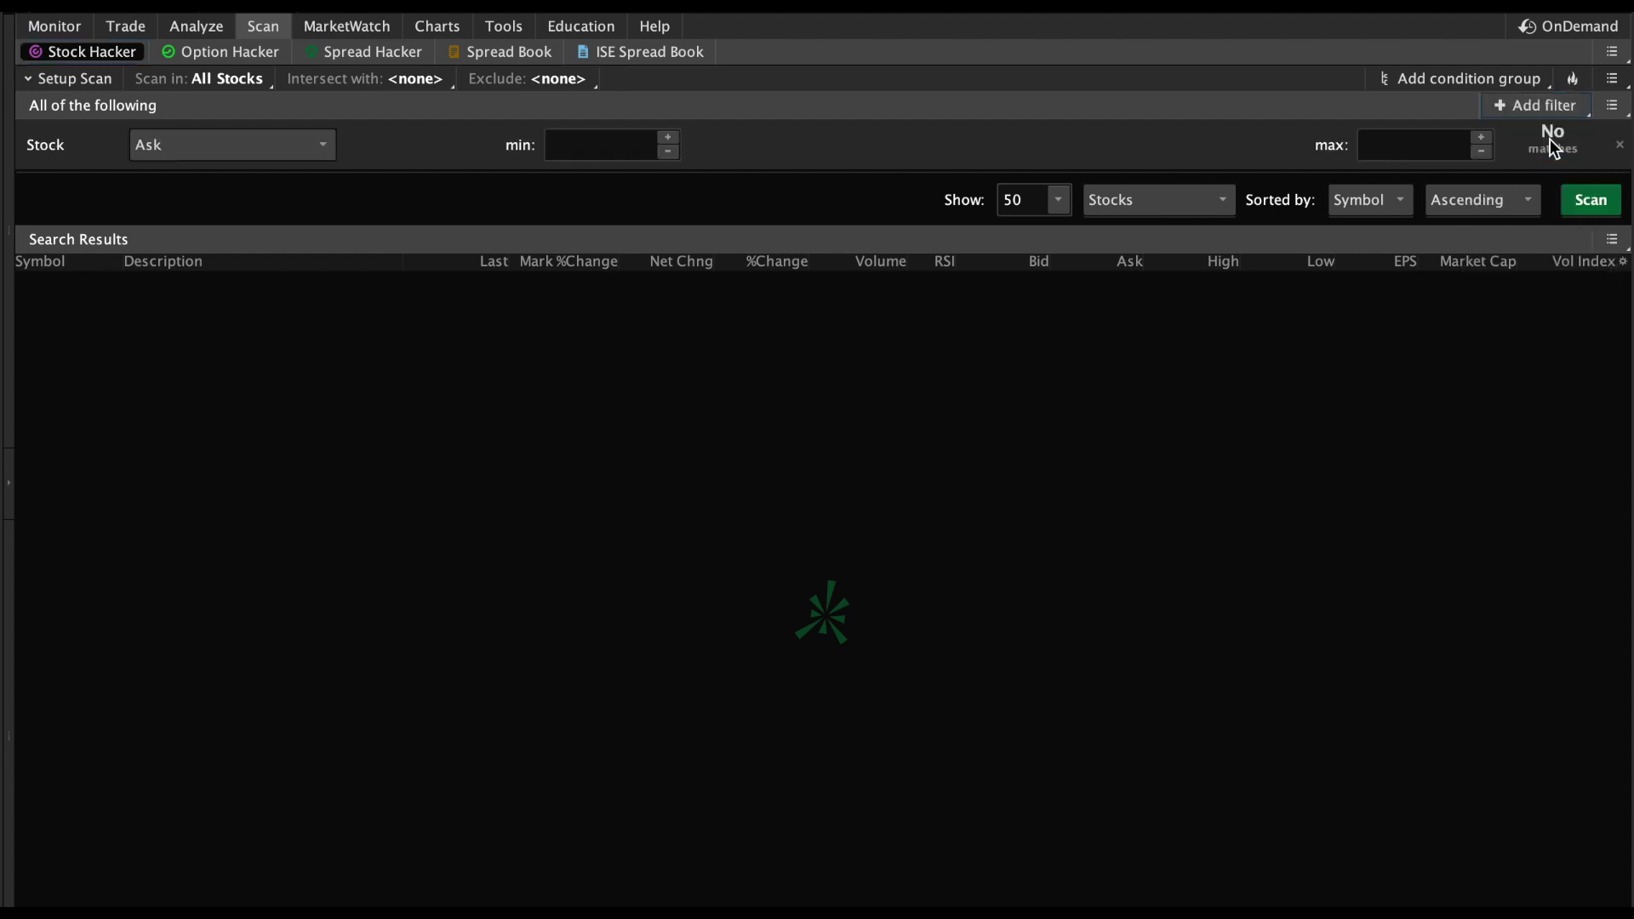
click(311, 145)
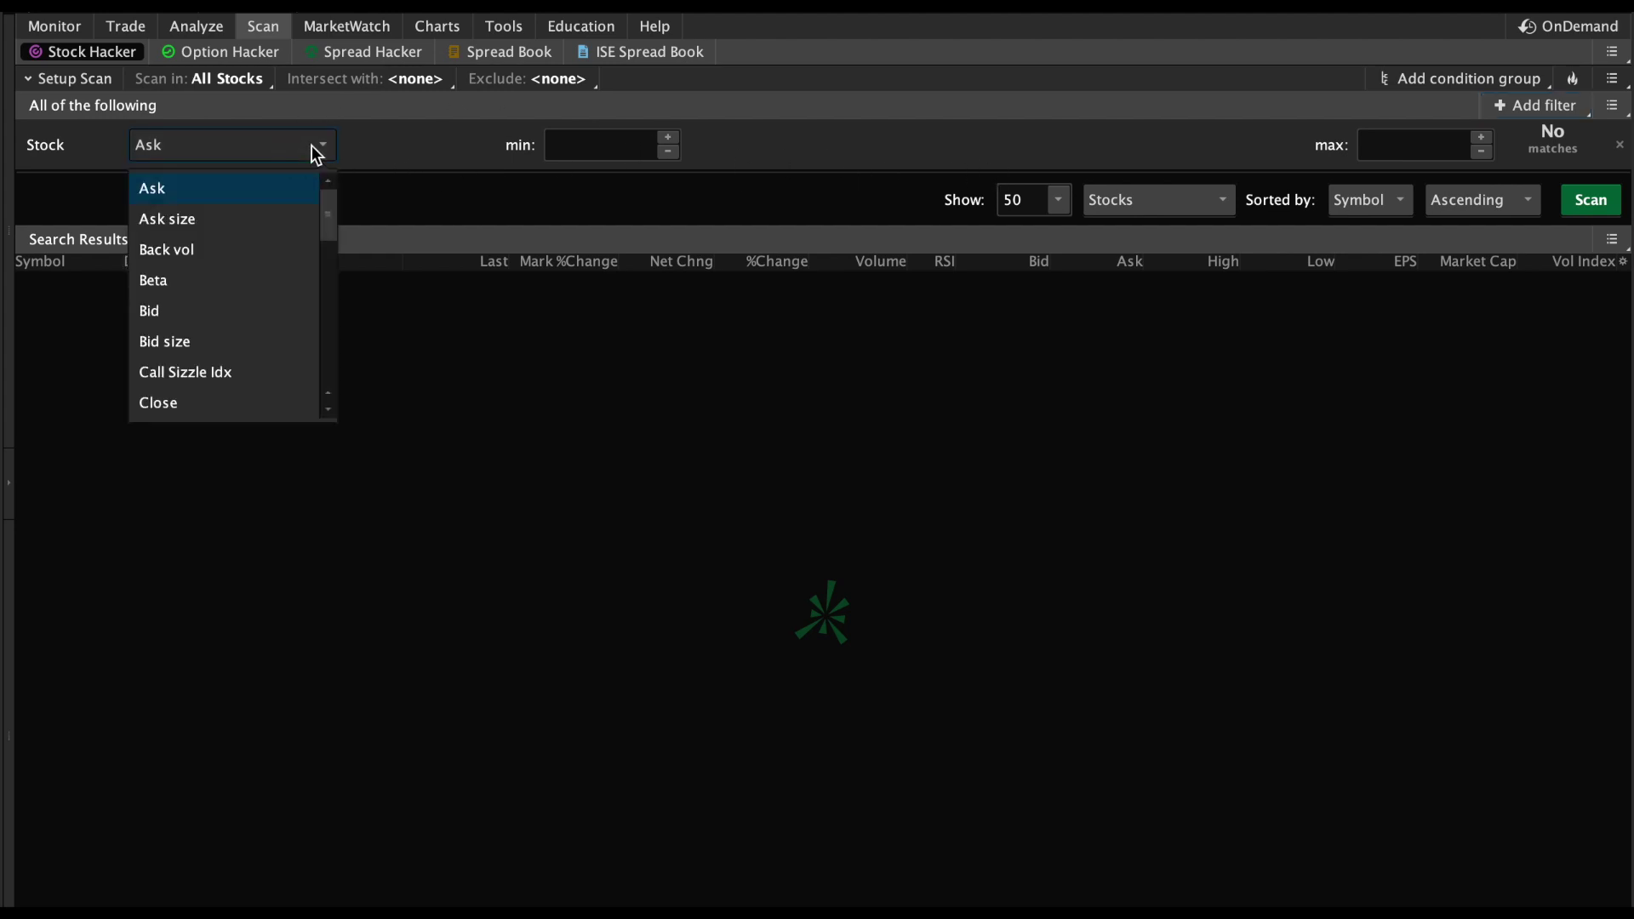
drag(330, 201, 329, 253)
click(234, 284)
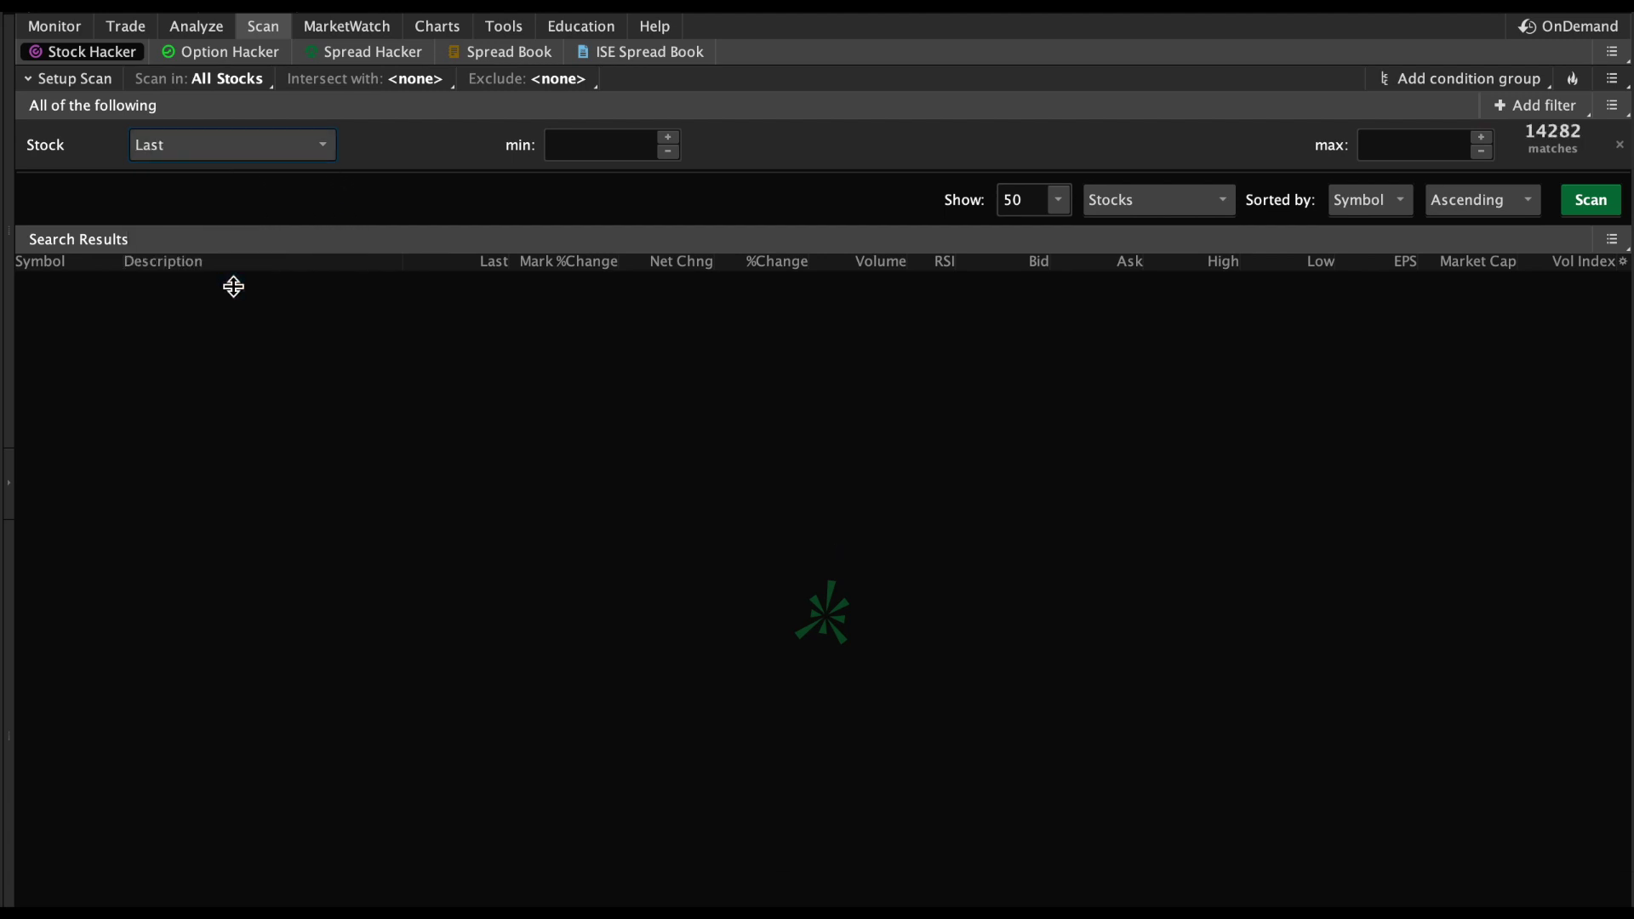
click(635, 154)
text(0.25)
click(1379, 141)
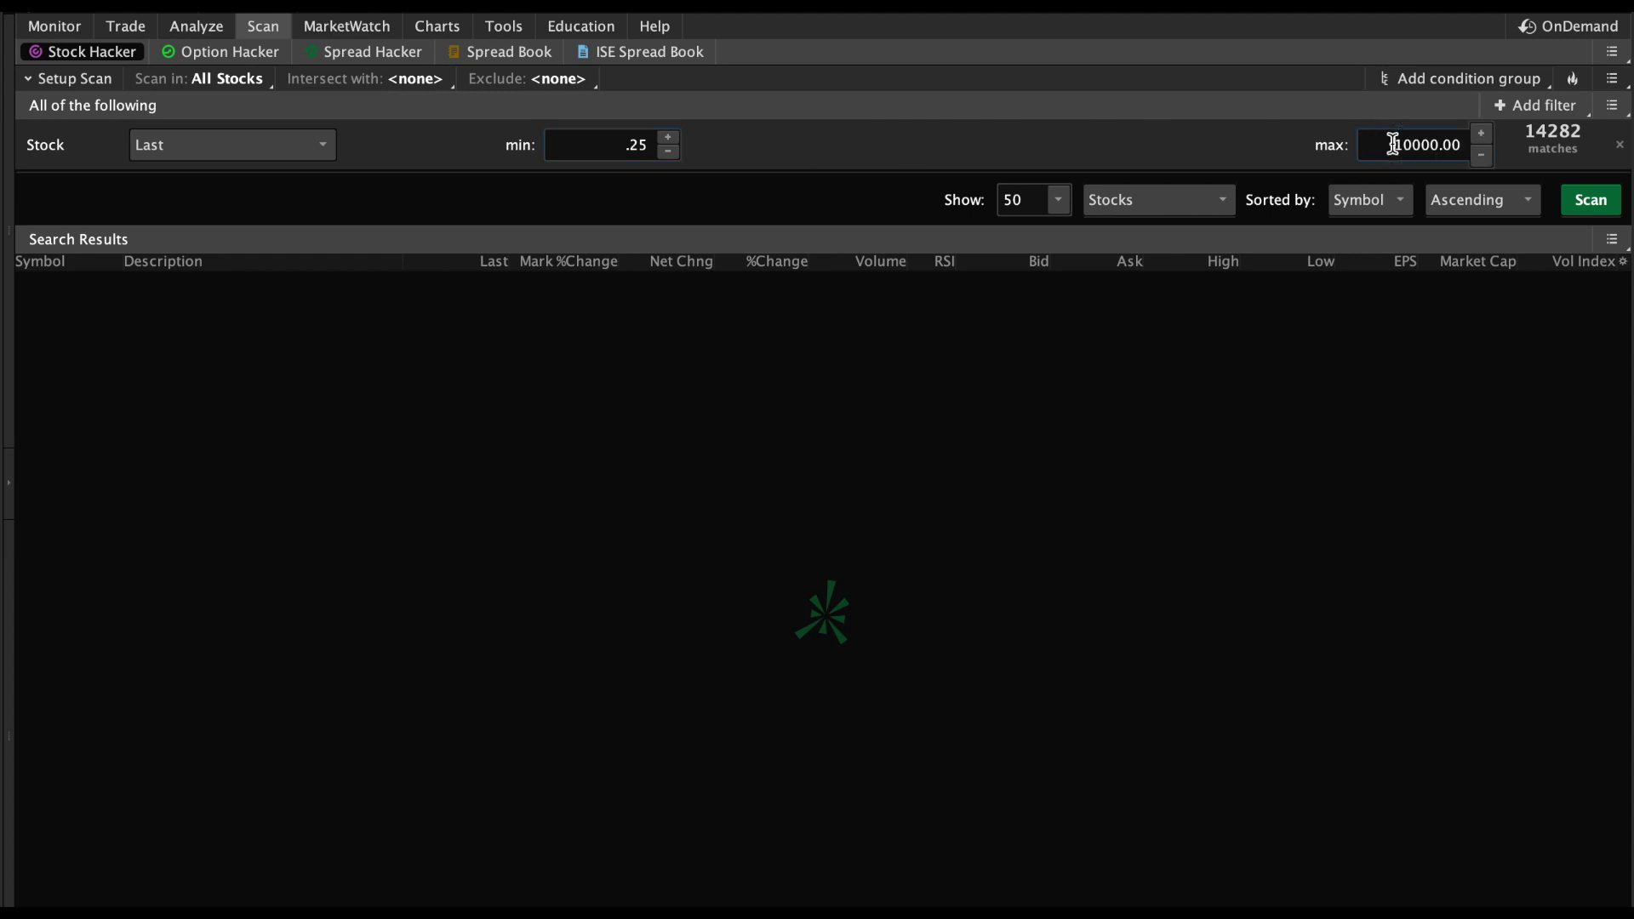
double_click(1392, 143)
text(15)
Step: Add a second Stock filter on Volume with a minimum of 100000
click(1526, 106)
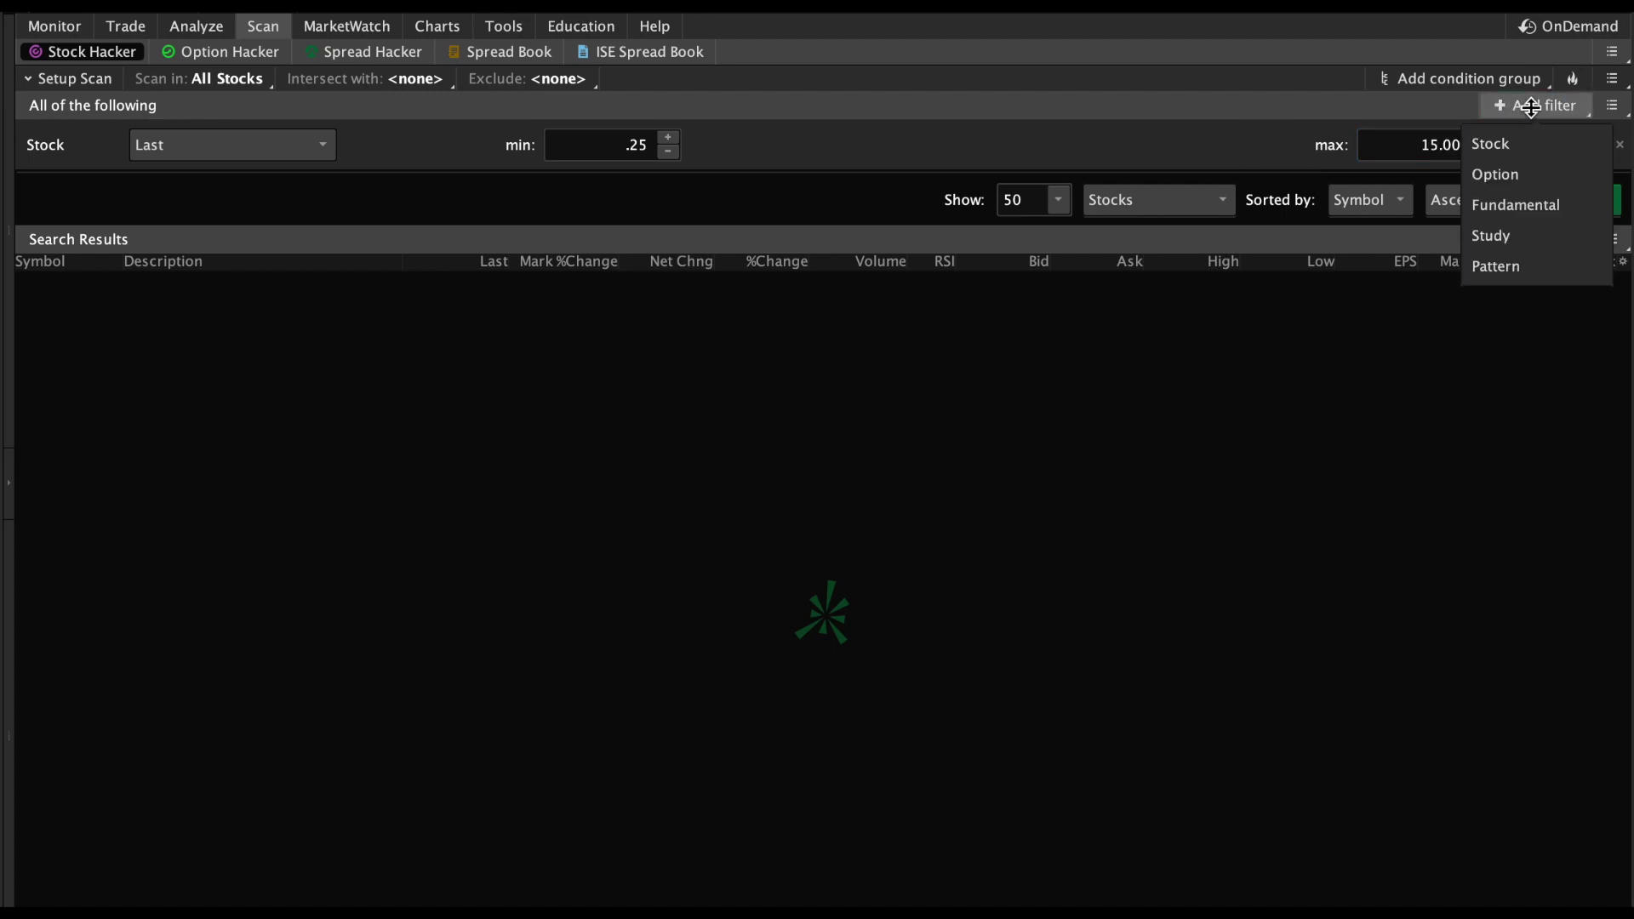
click(1558, 142)
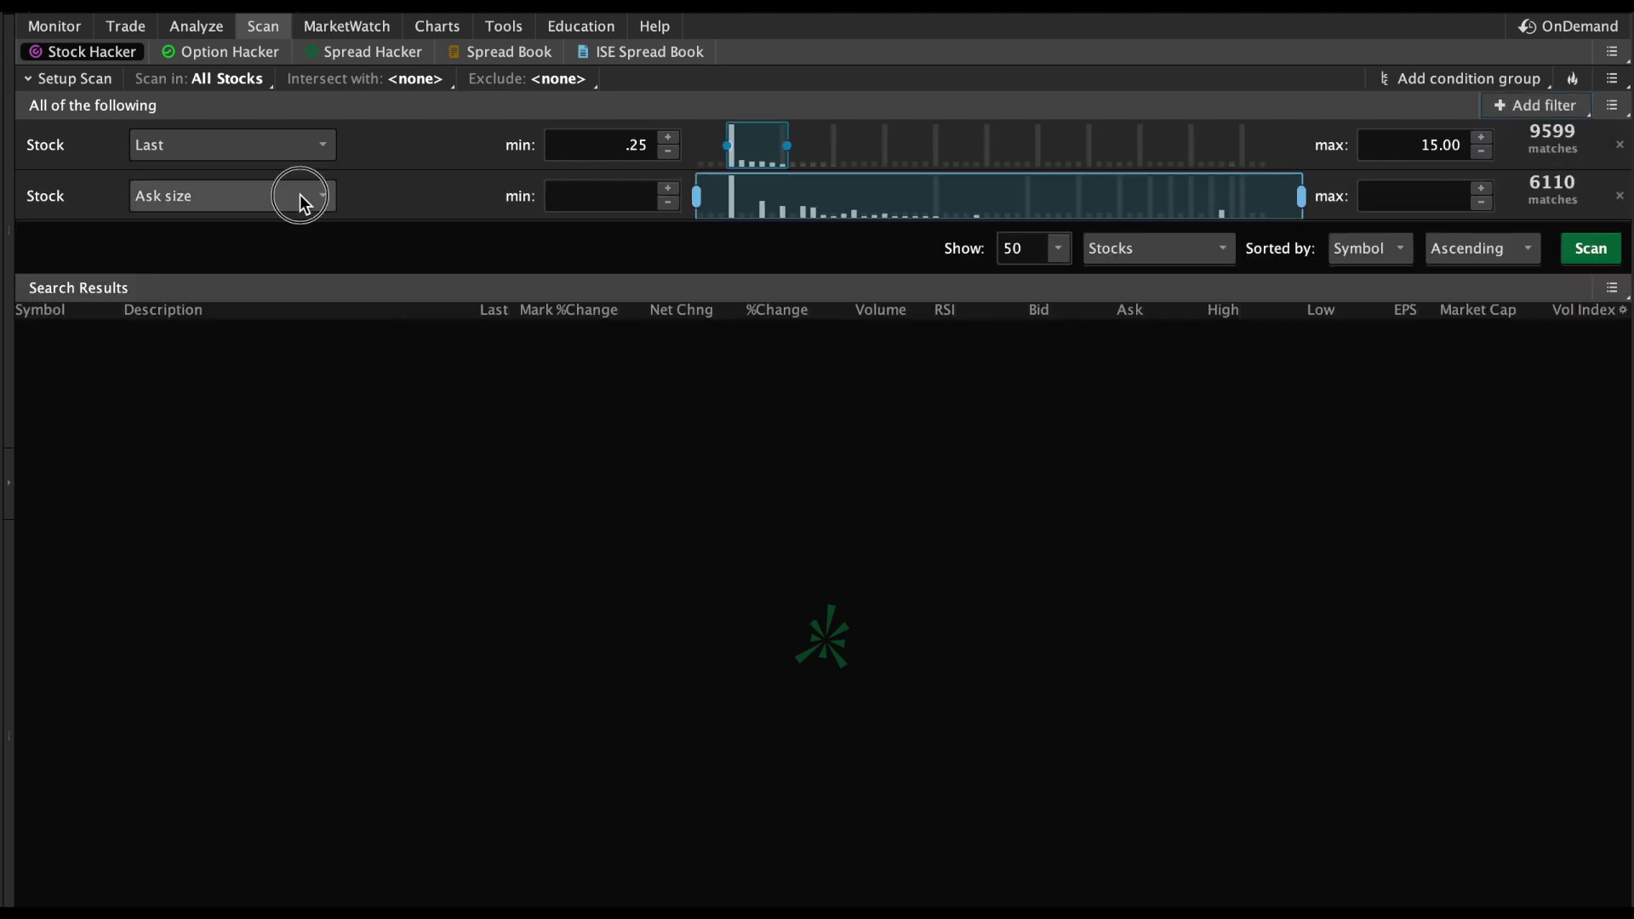
click(300, 194)
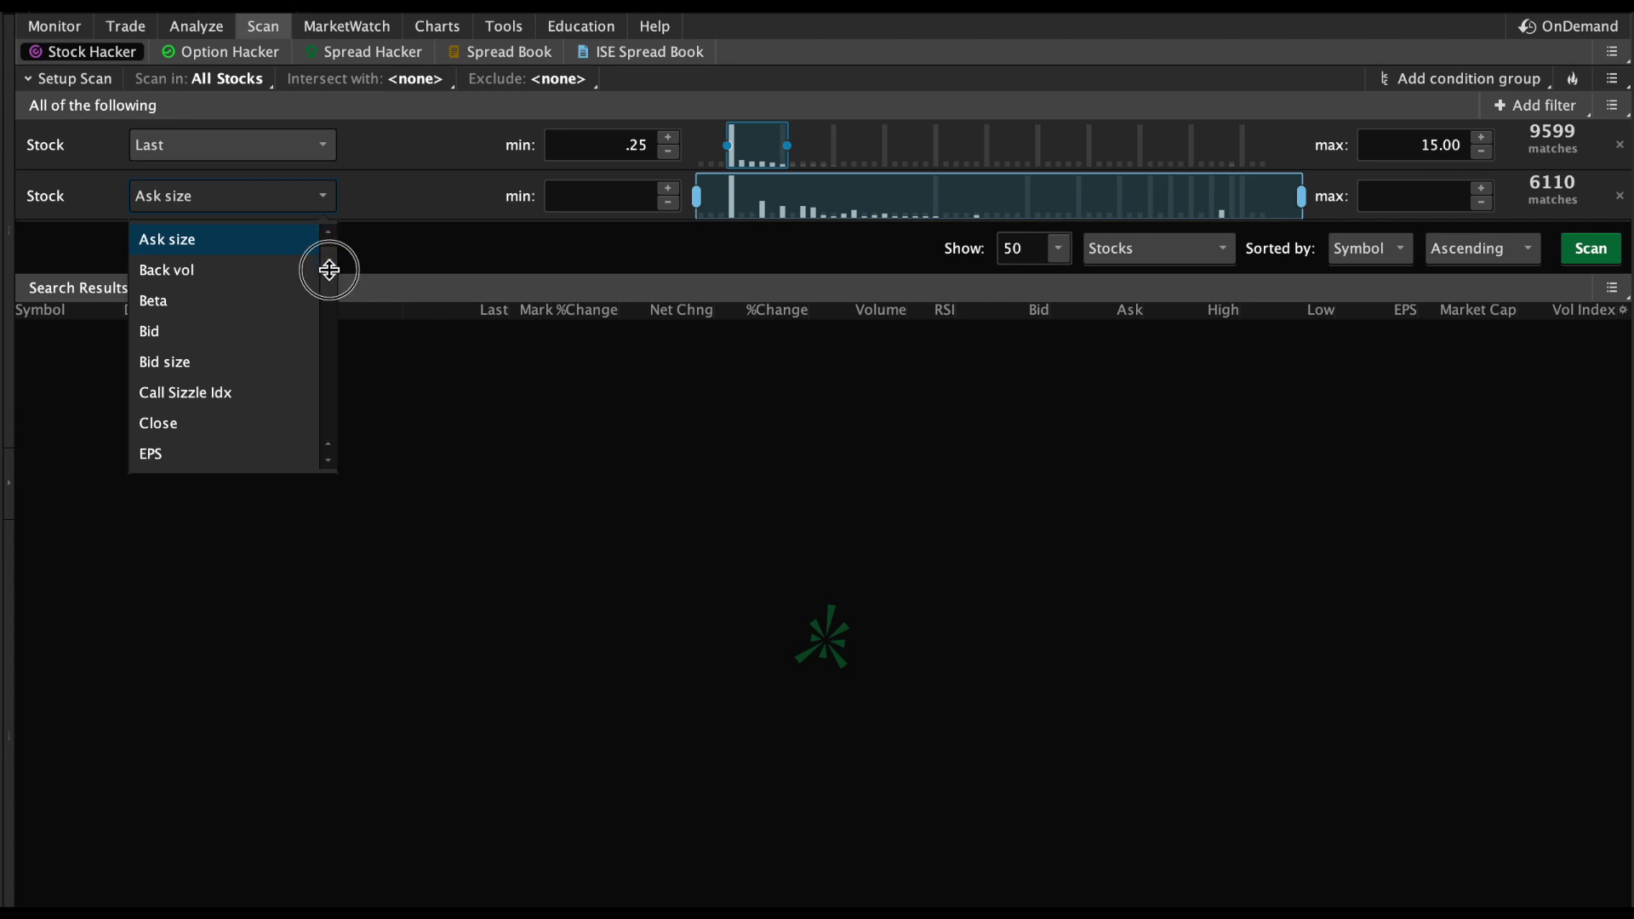
drag(328, 270, 325, 398)
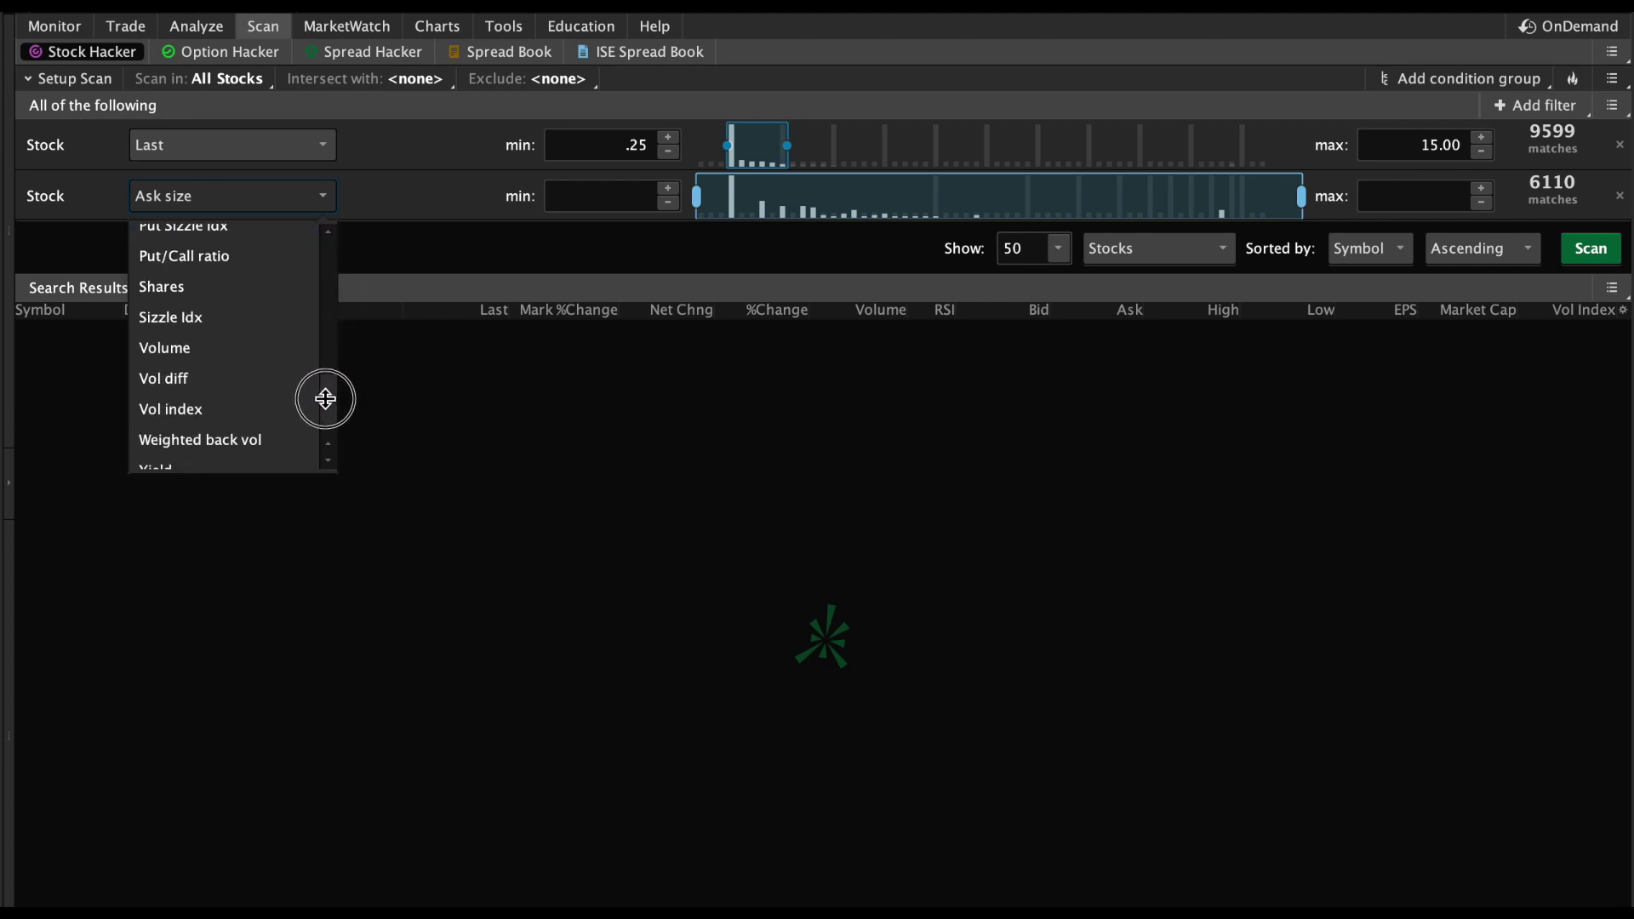
click(272, 349)
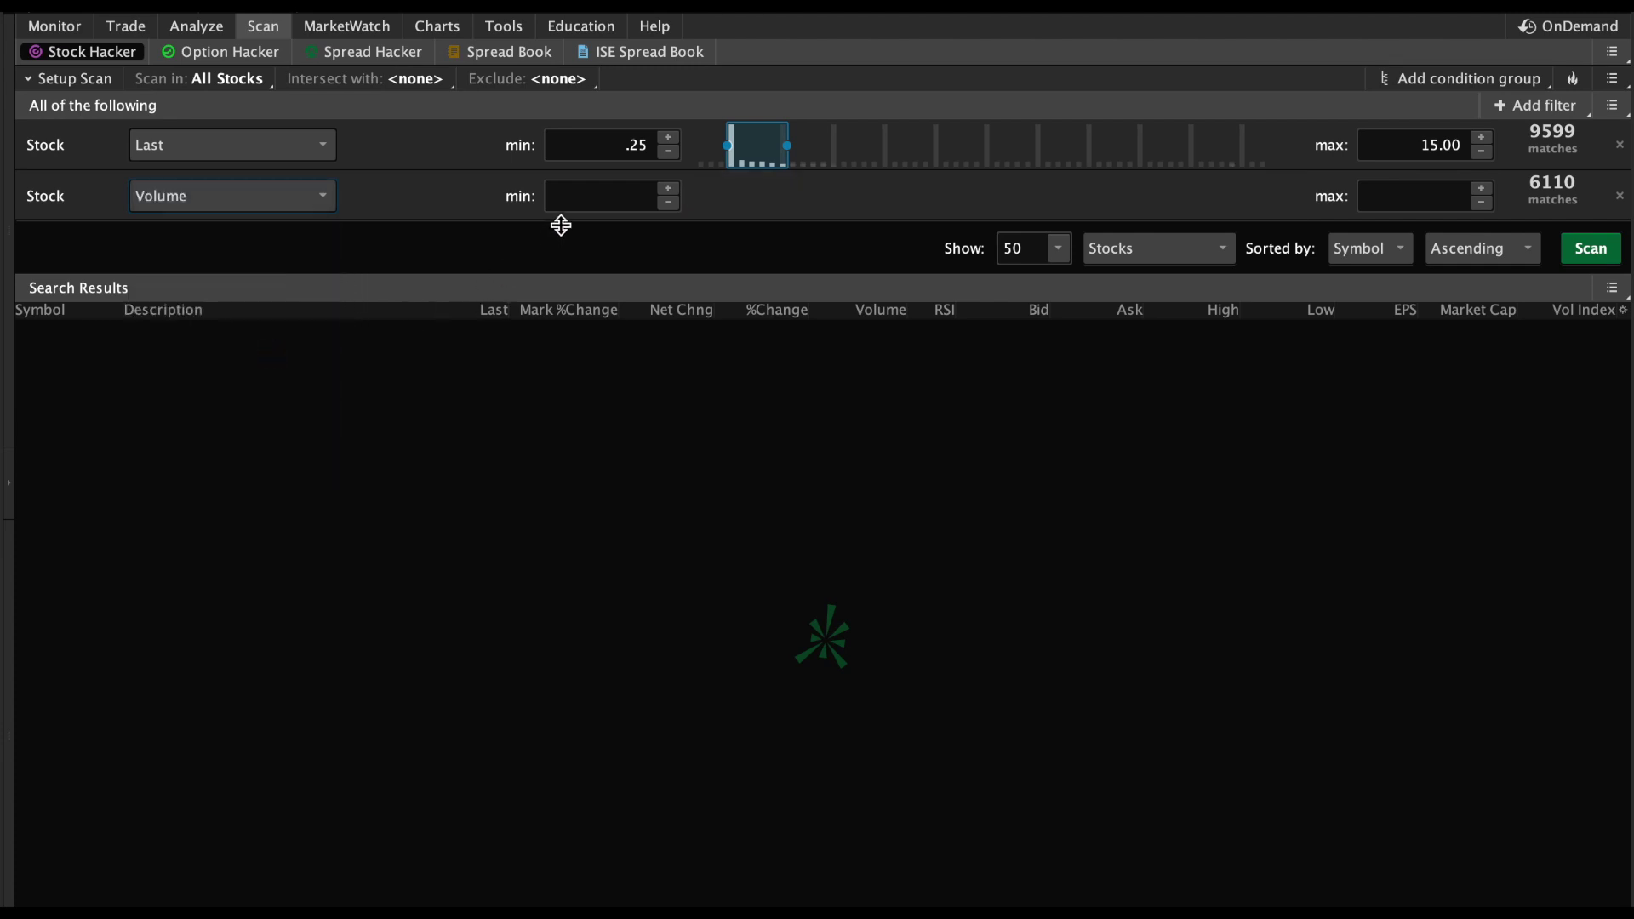
click(598, 197)
key(BackSpace)
text(10000)
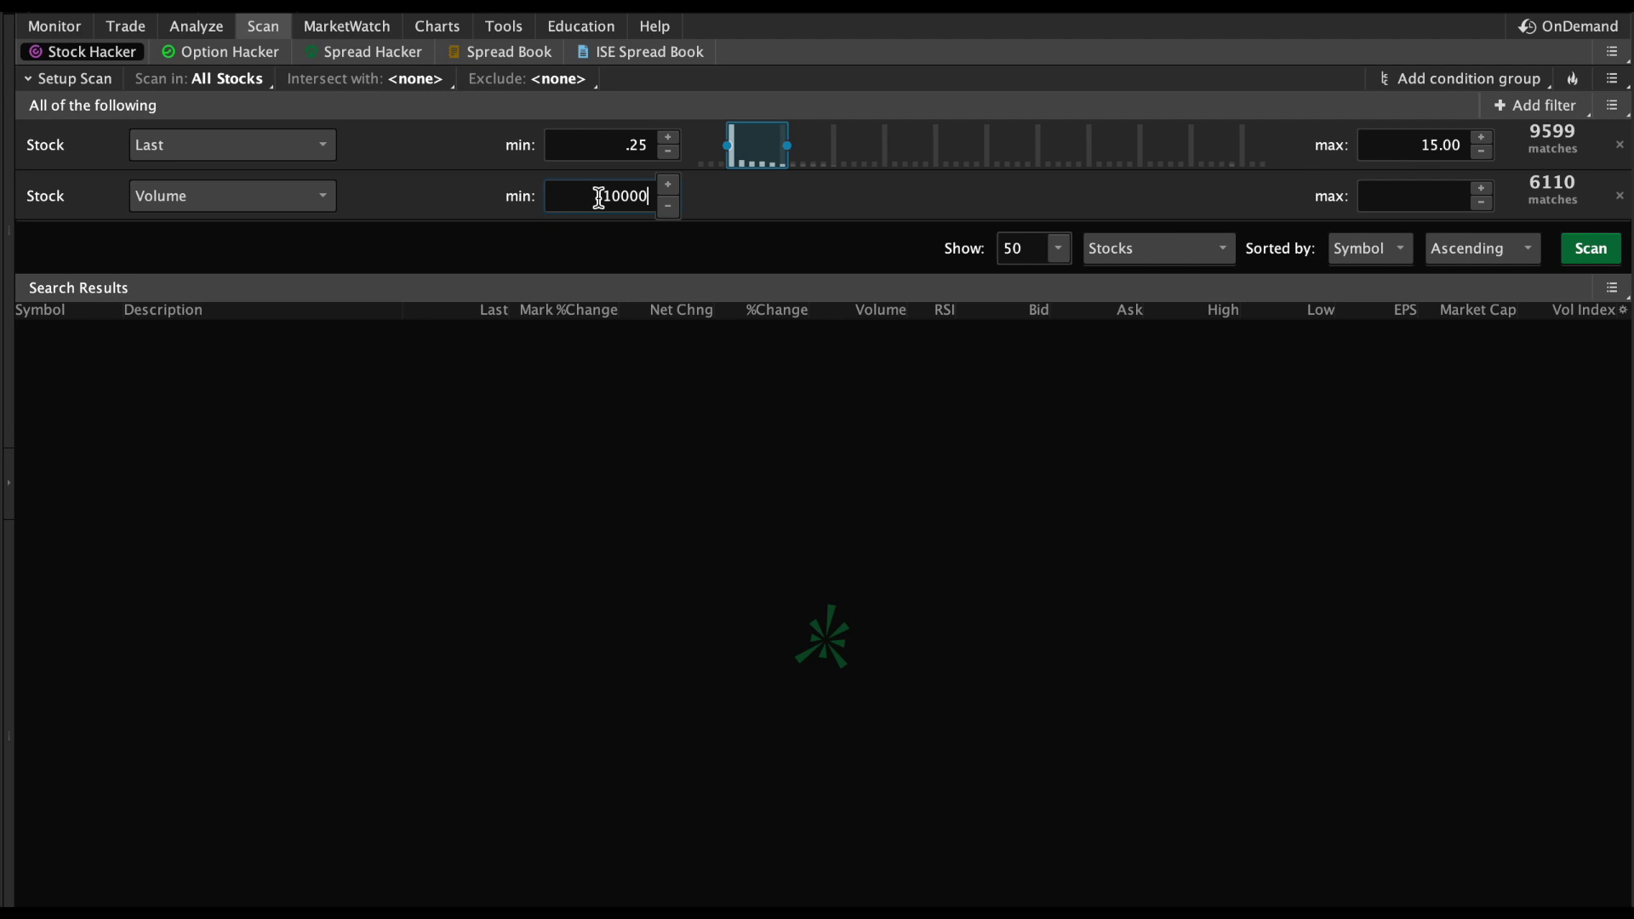
text(0)
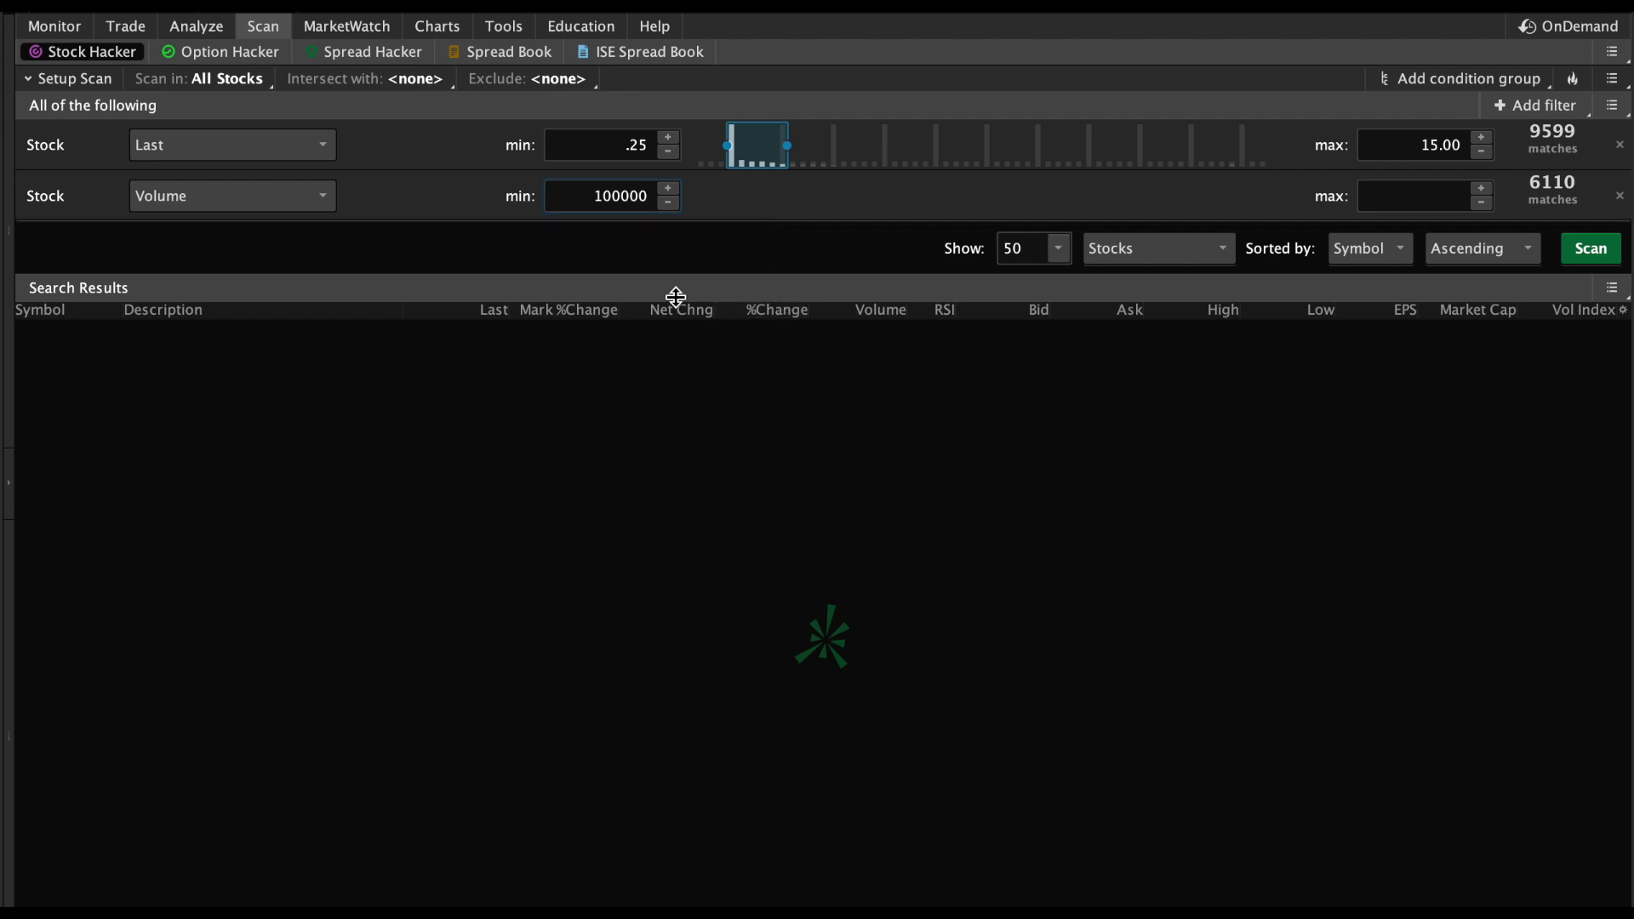
drag(590, 318, 663, 312)
click(1622, 309)
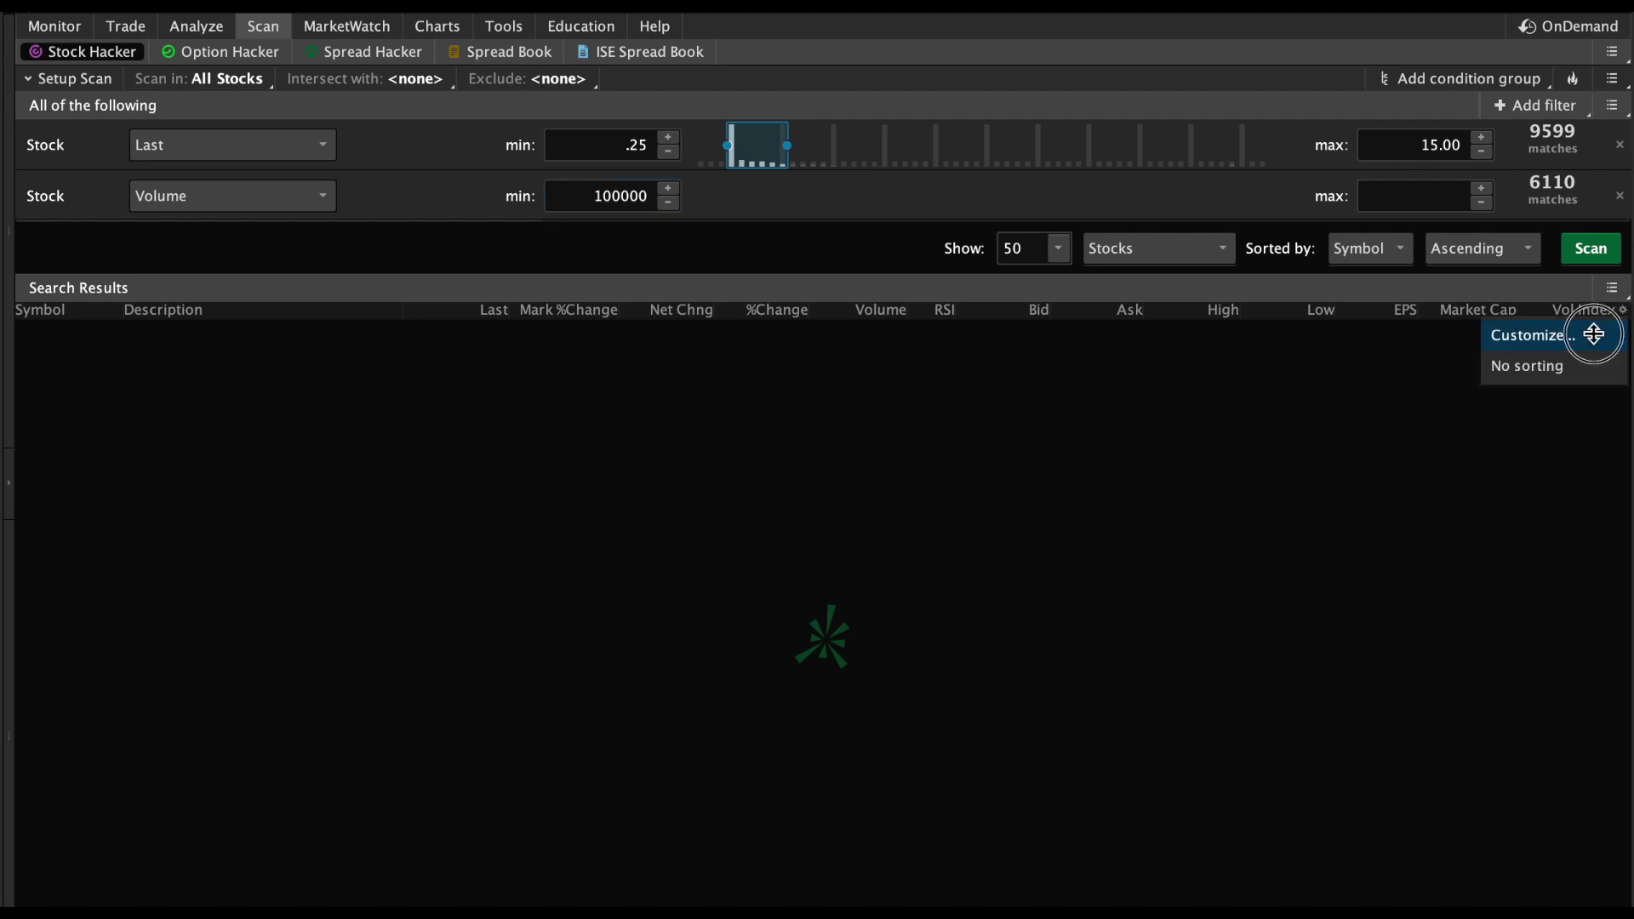
click(1600, 334)
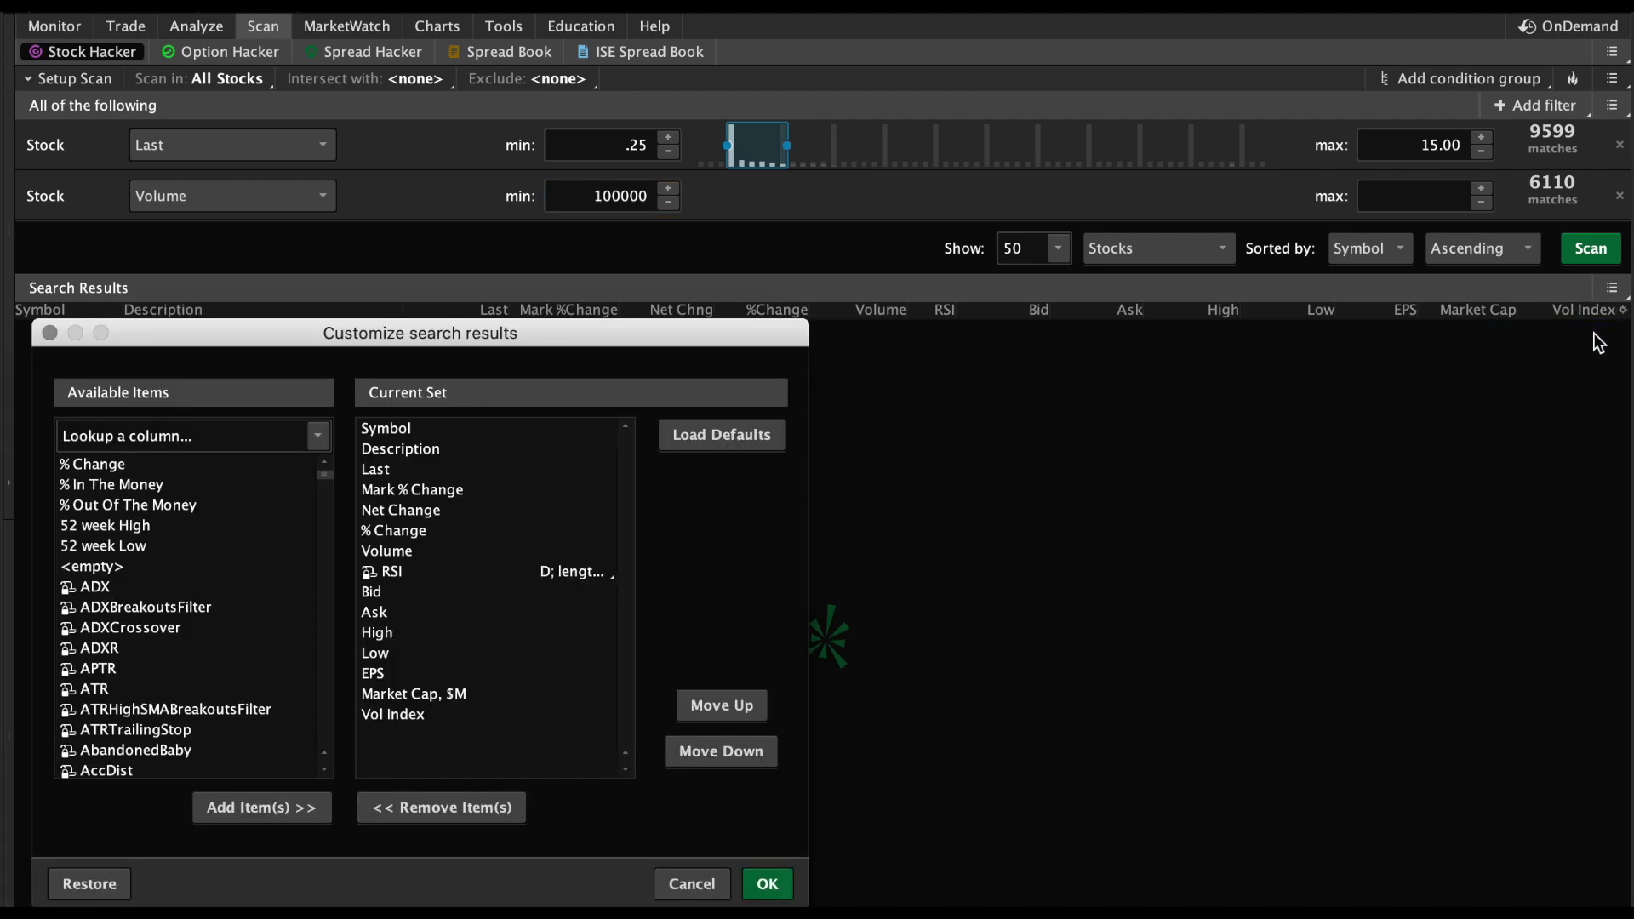
click(185, 434)
text(mar)
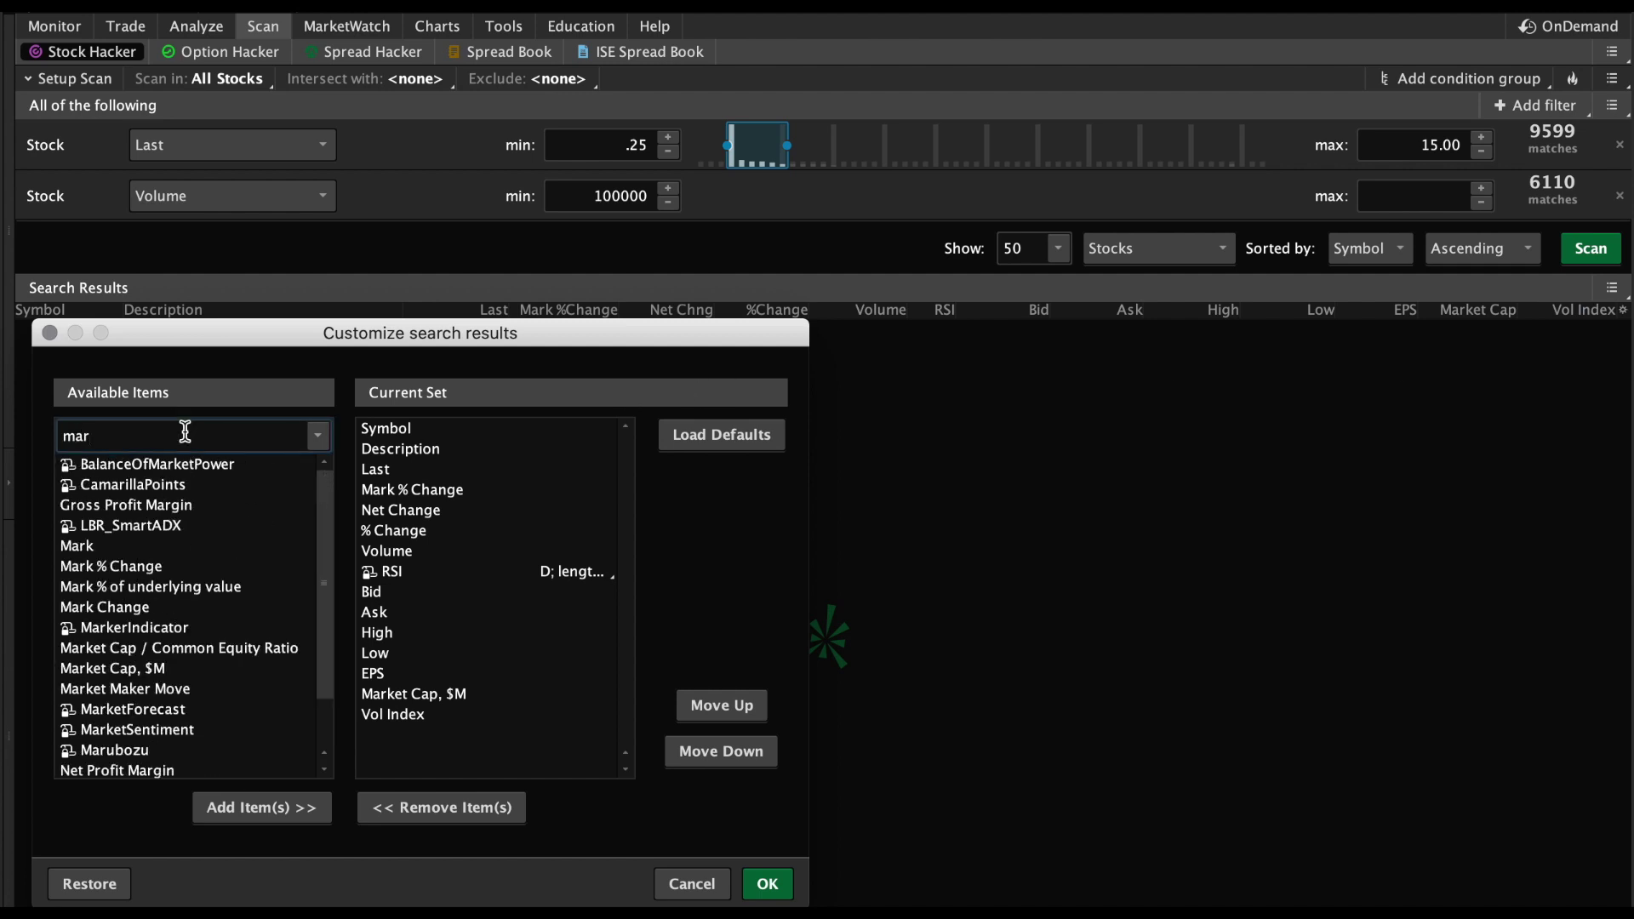
text(k)
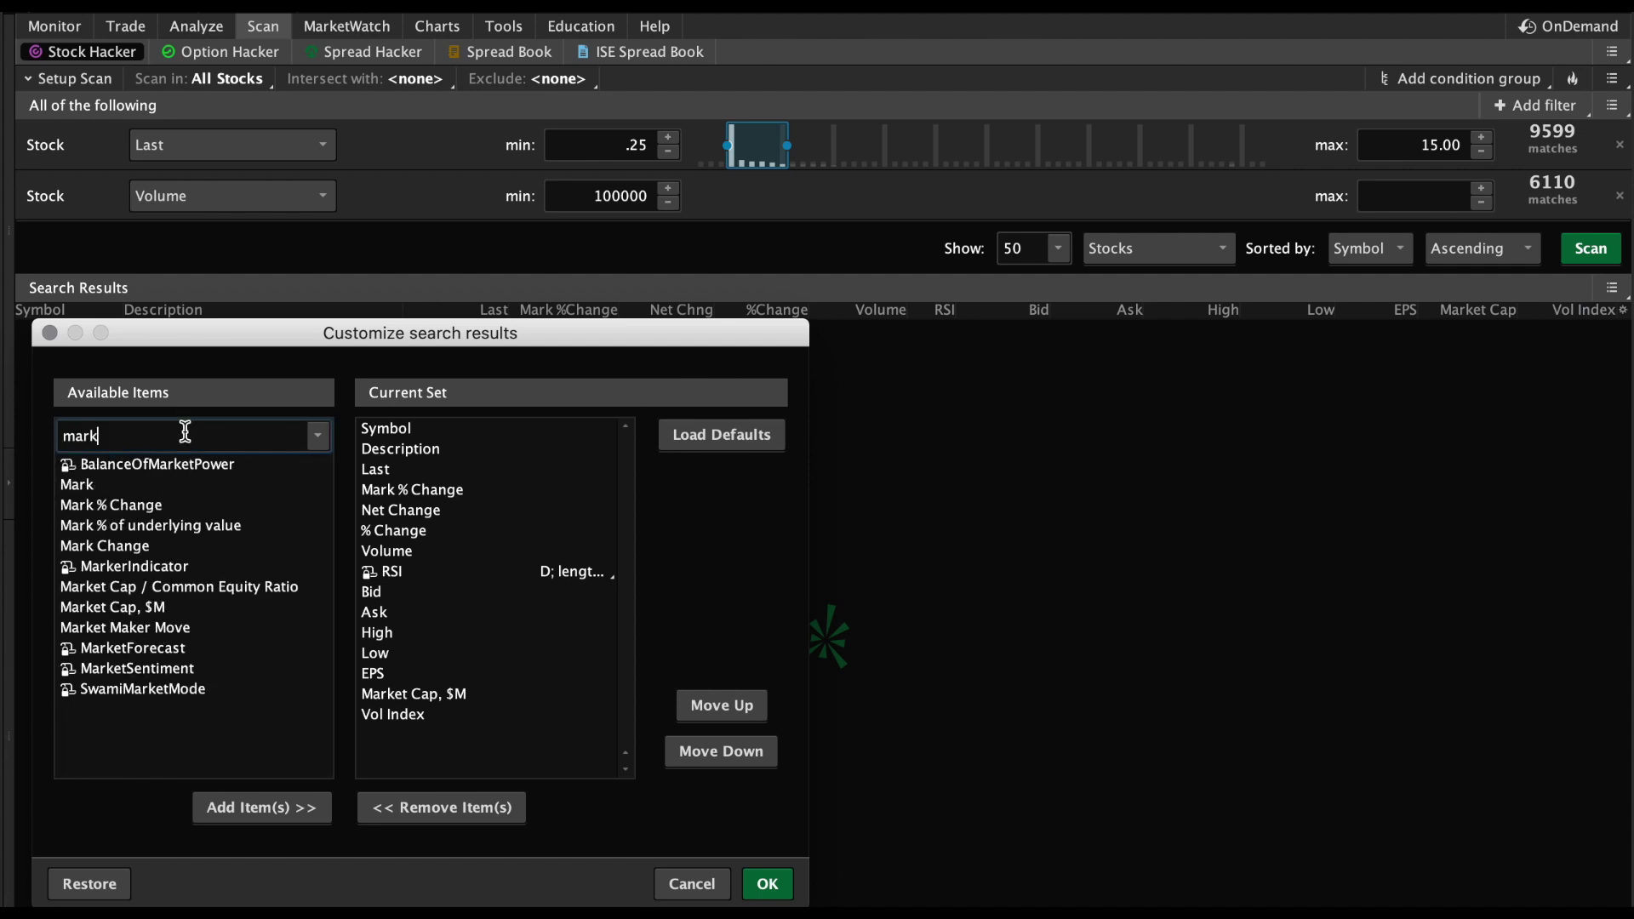
click(168, 503)
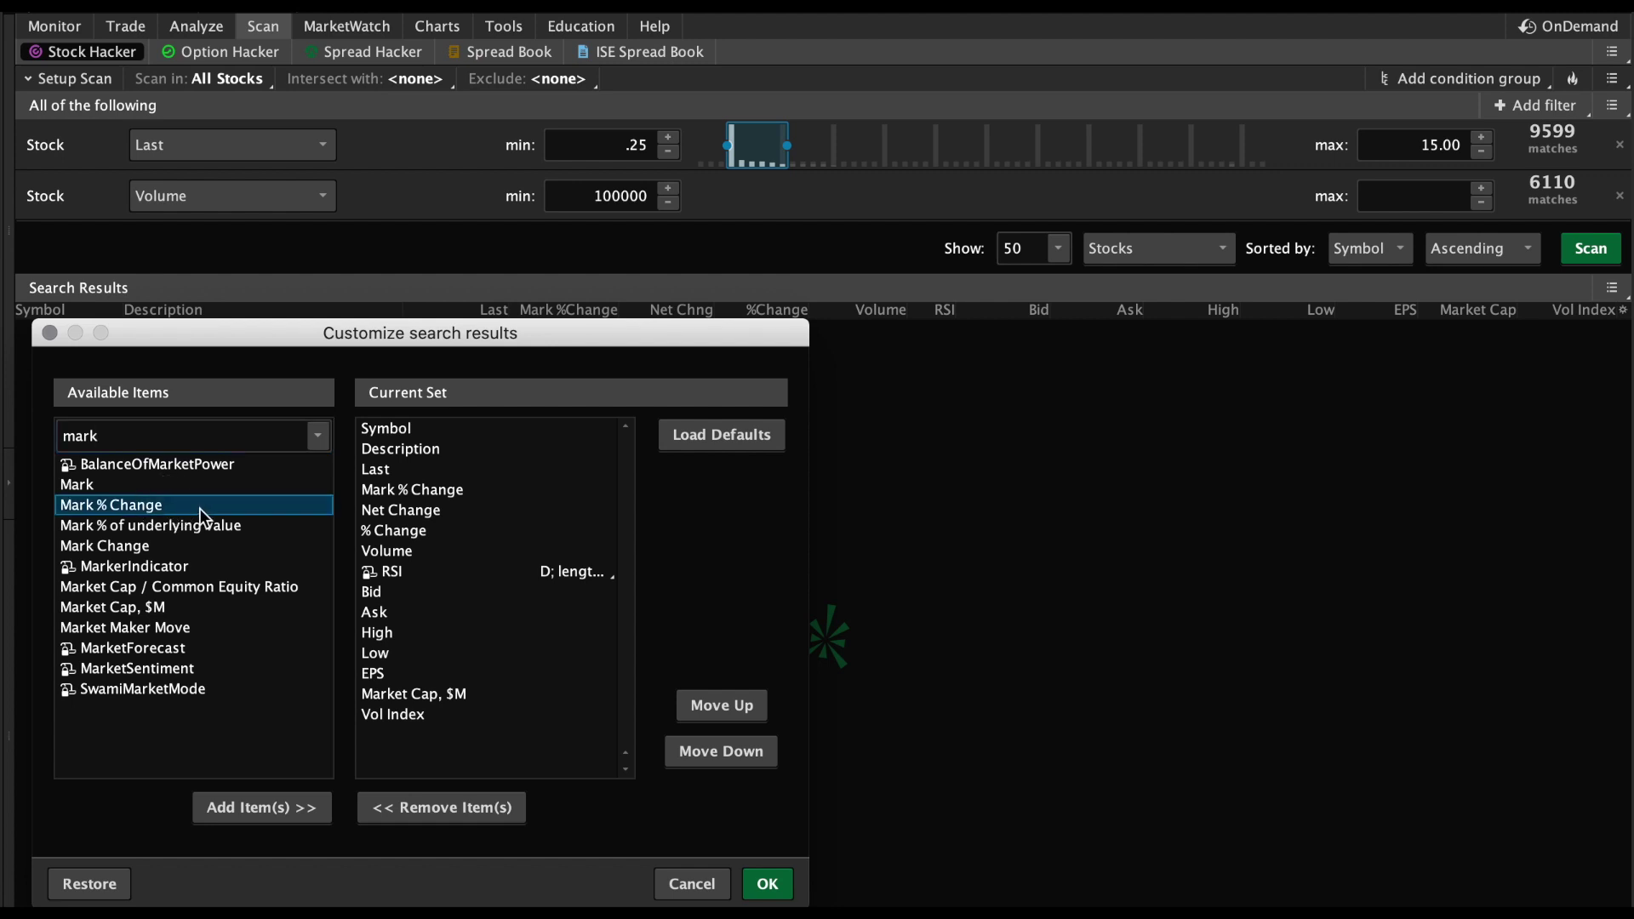
click(240, 800)
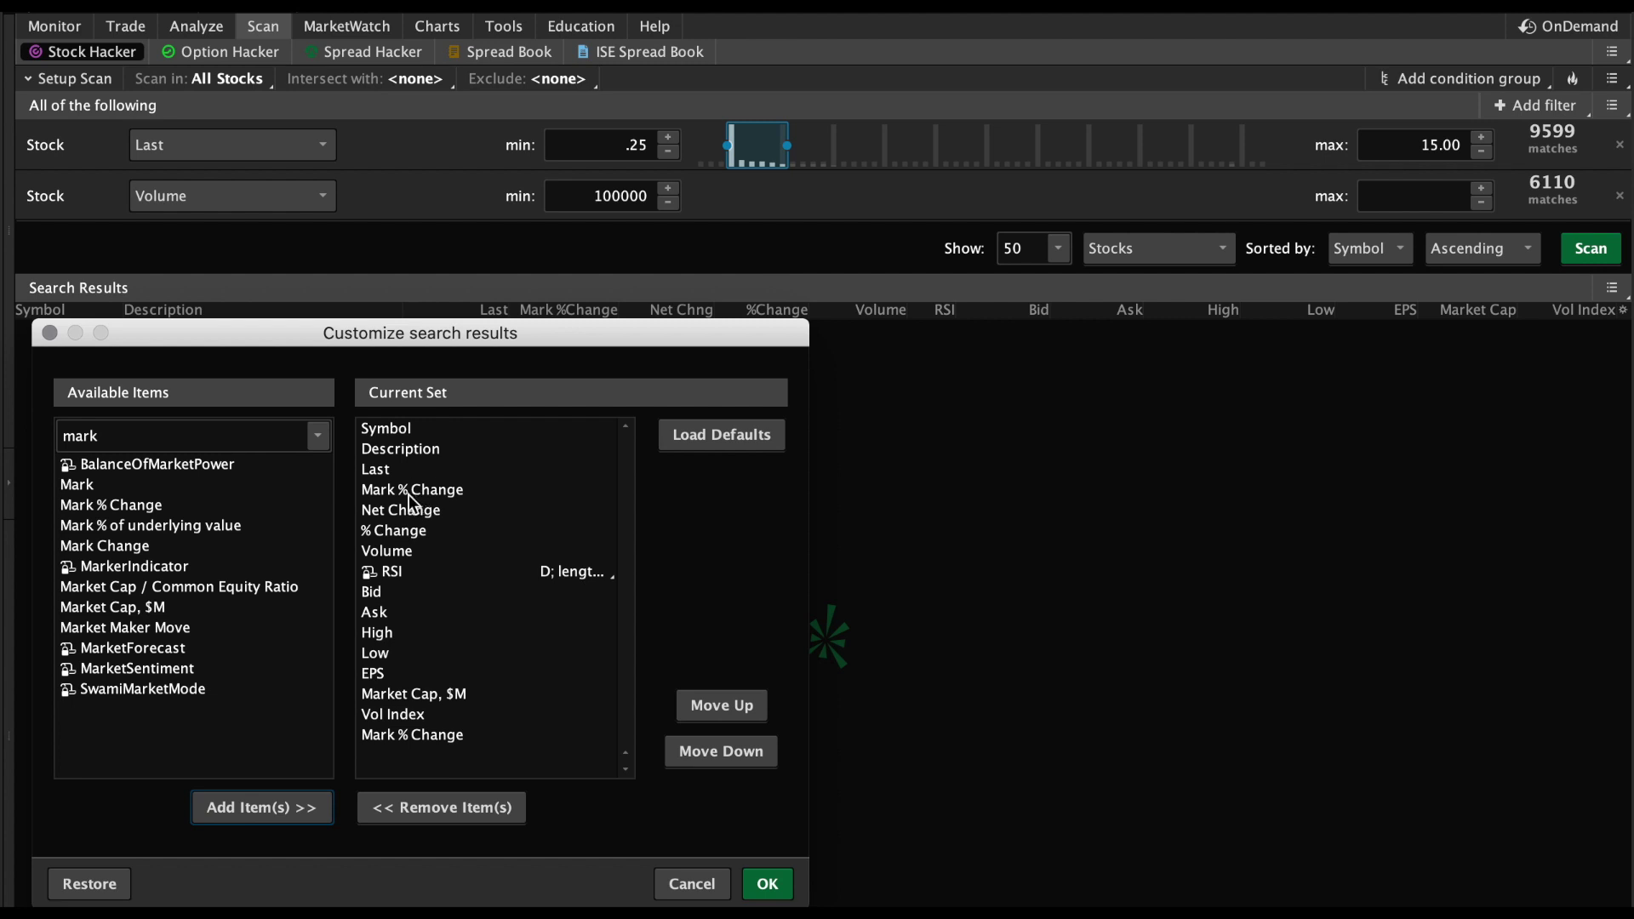
click(438, 732)
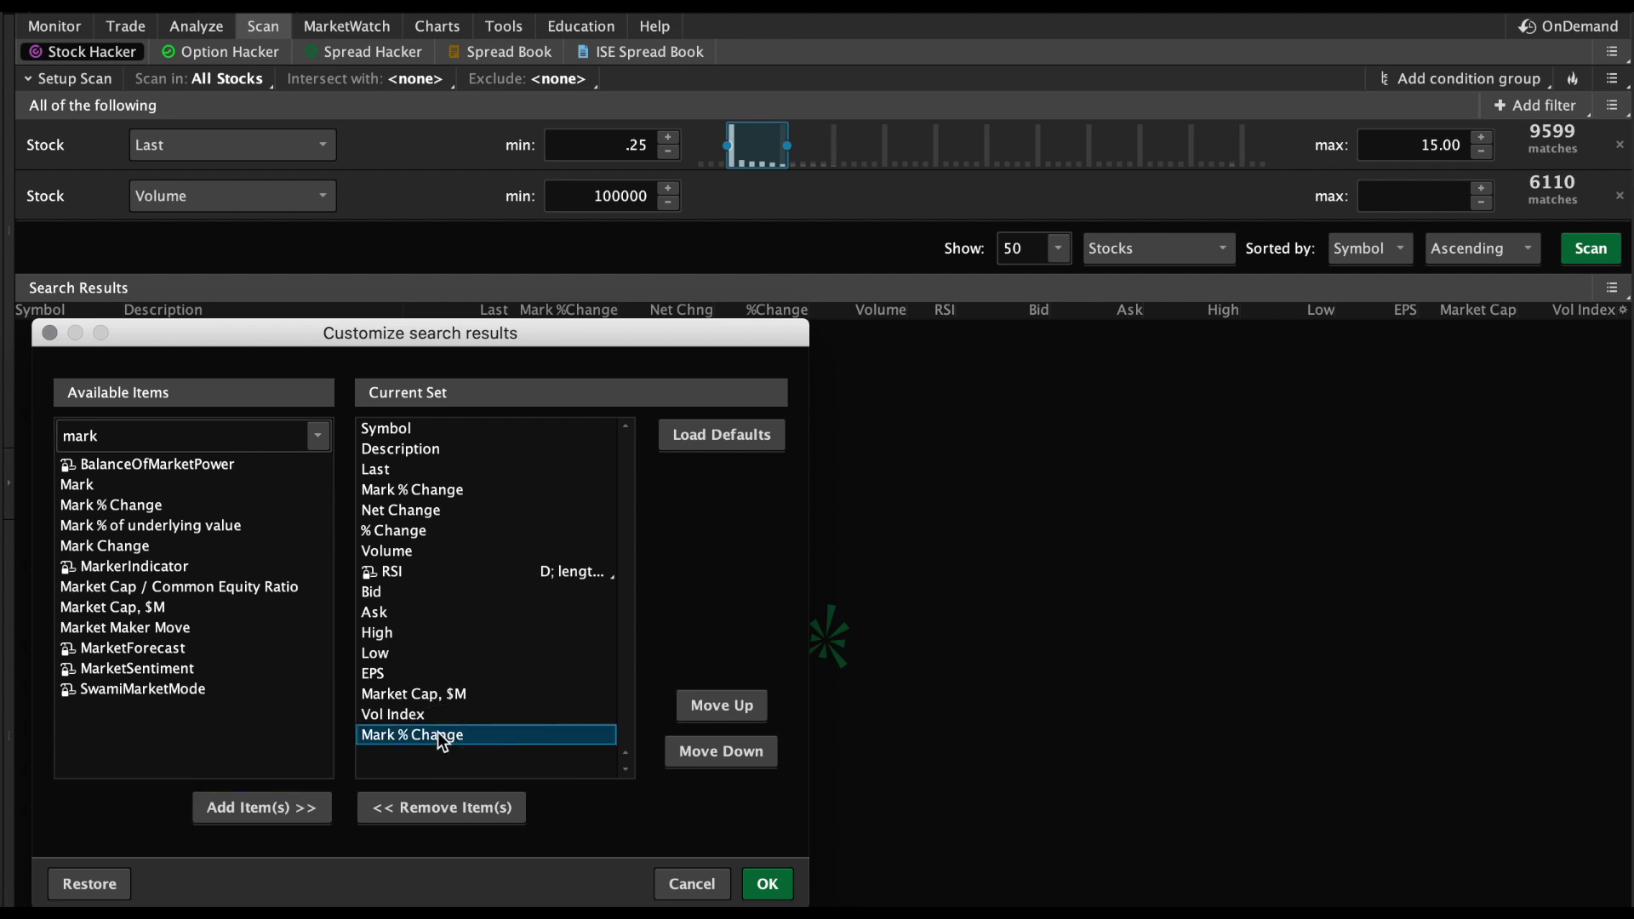
click(437, 808)
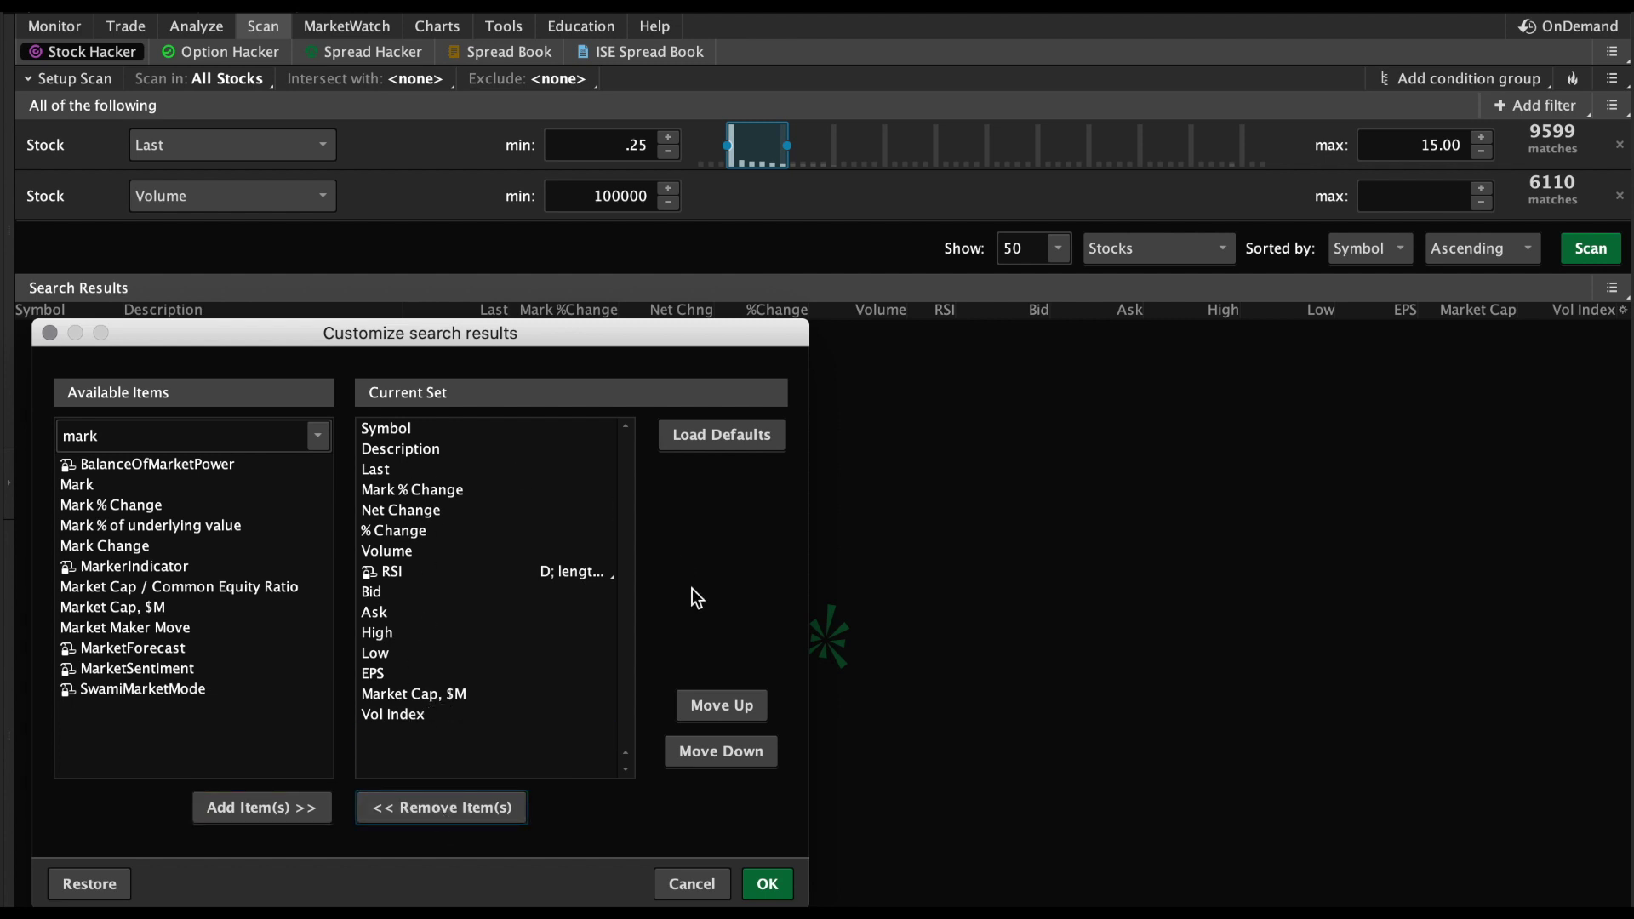
click(770, 884)
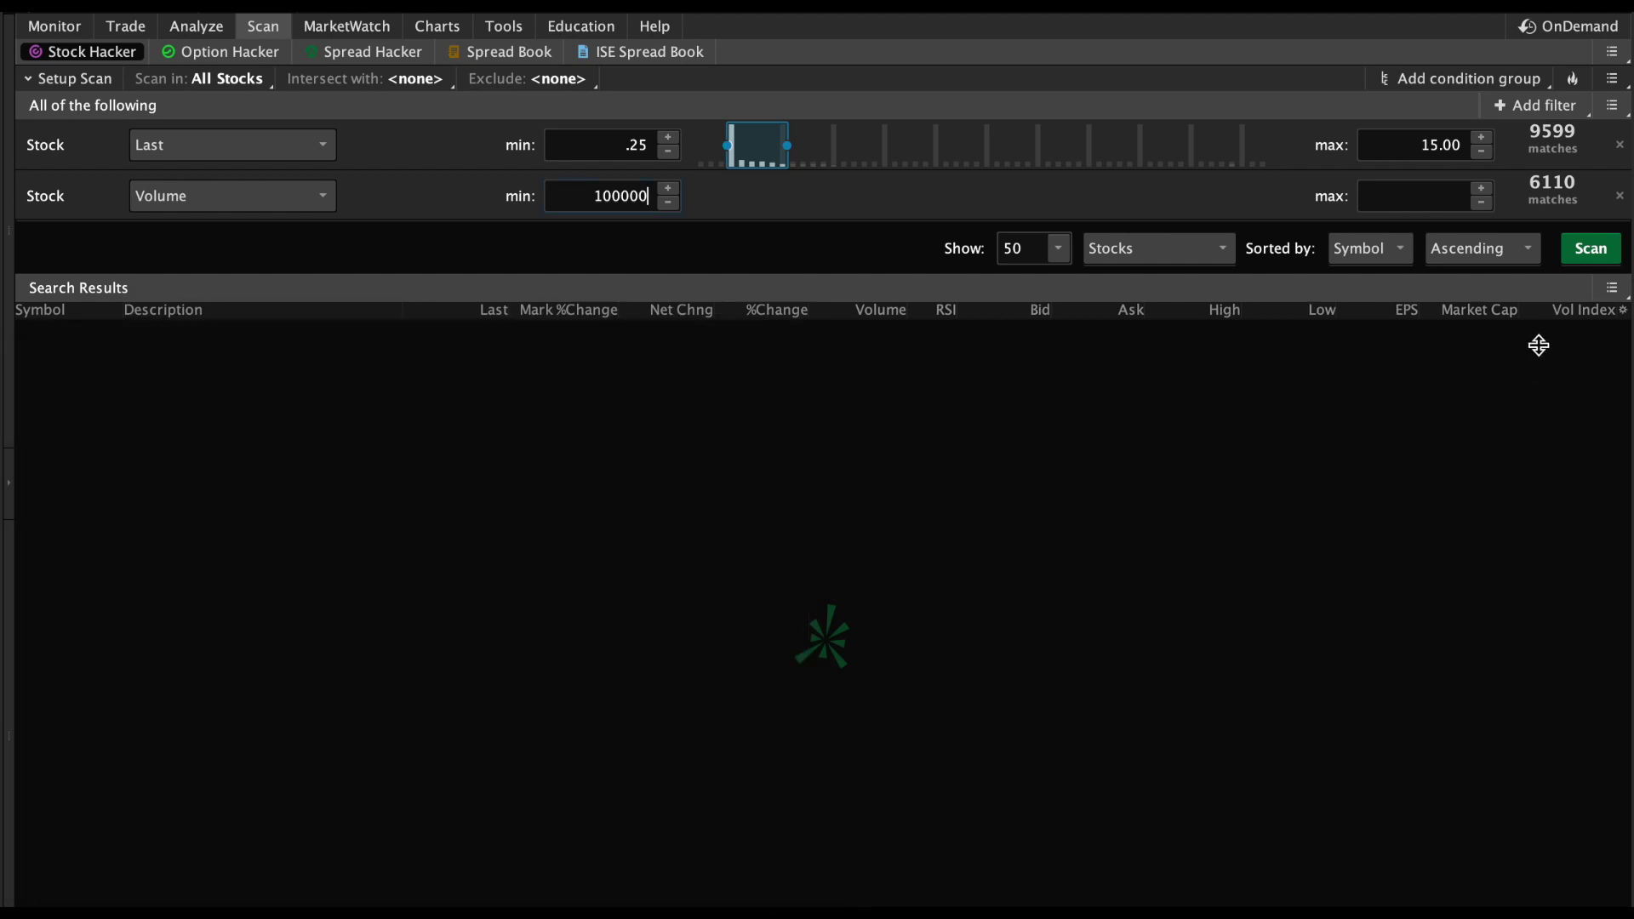
click(1608, 104)
Step: Save the scan query under the name 'PreMarket Scanner'
click(1606, 81)
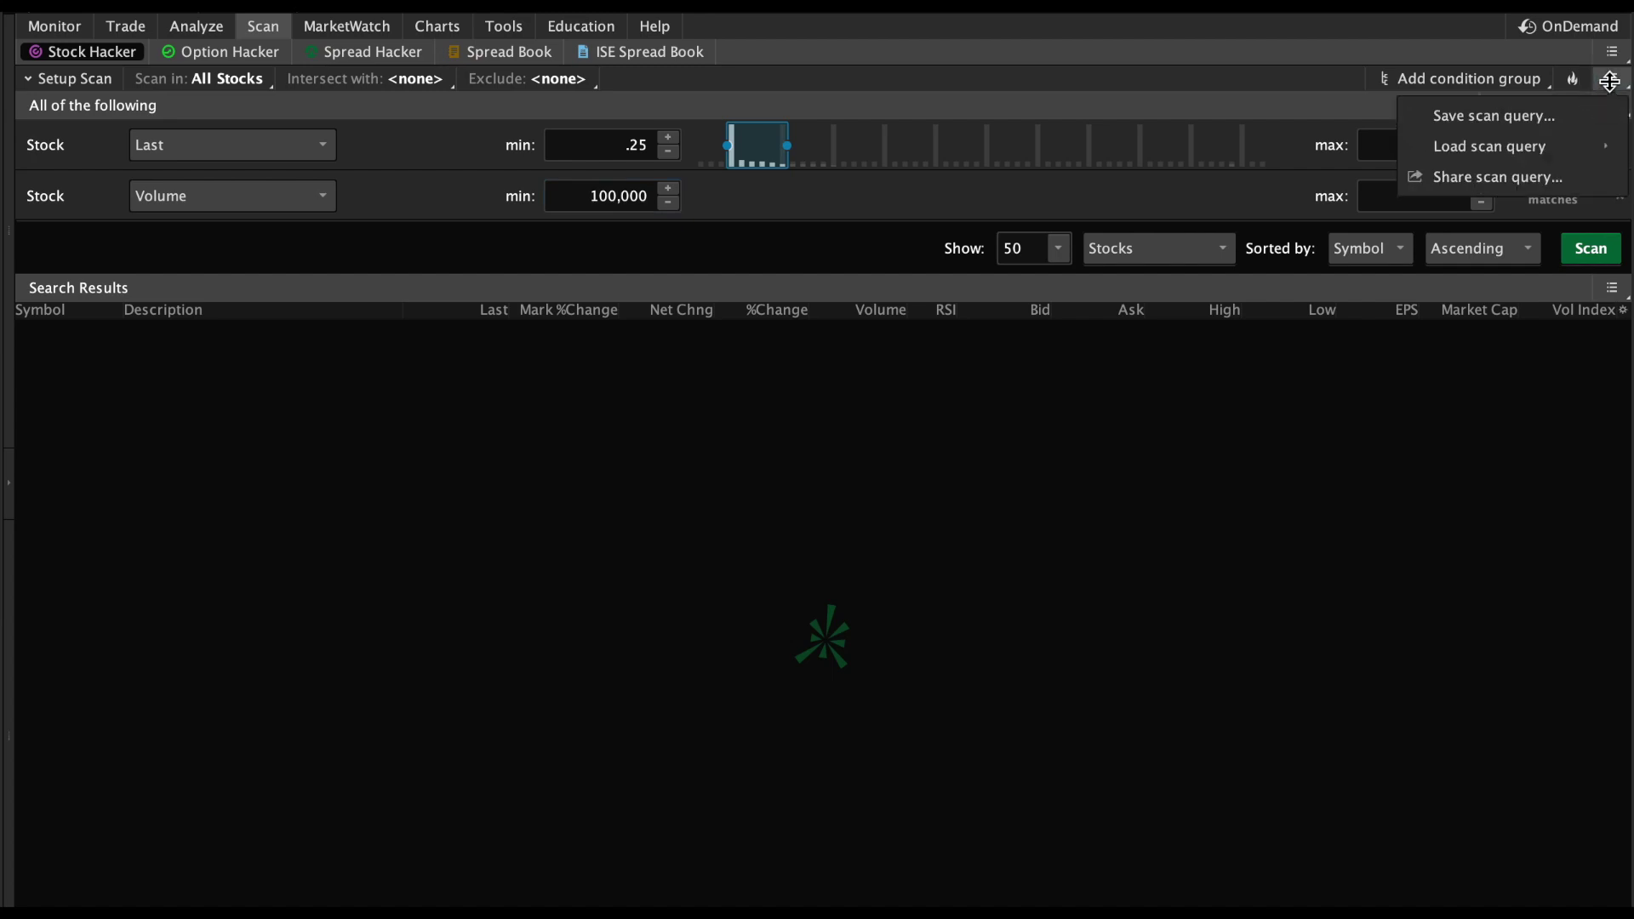
click(1569, 112)
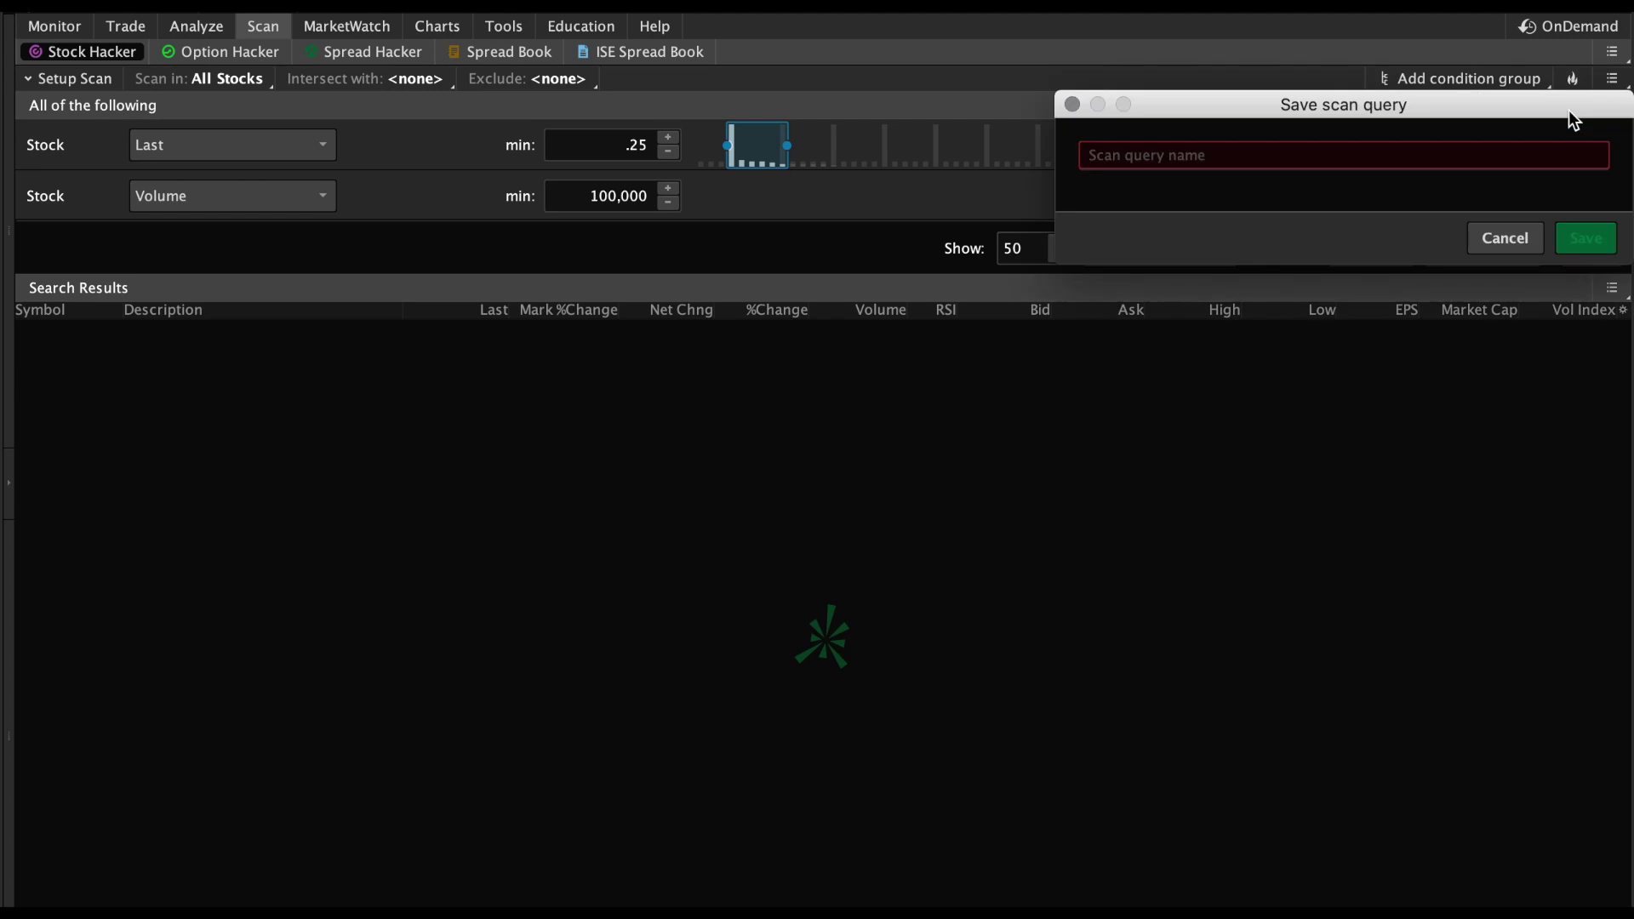
click(1365, 159)
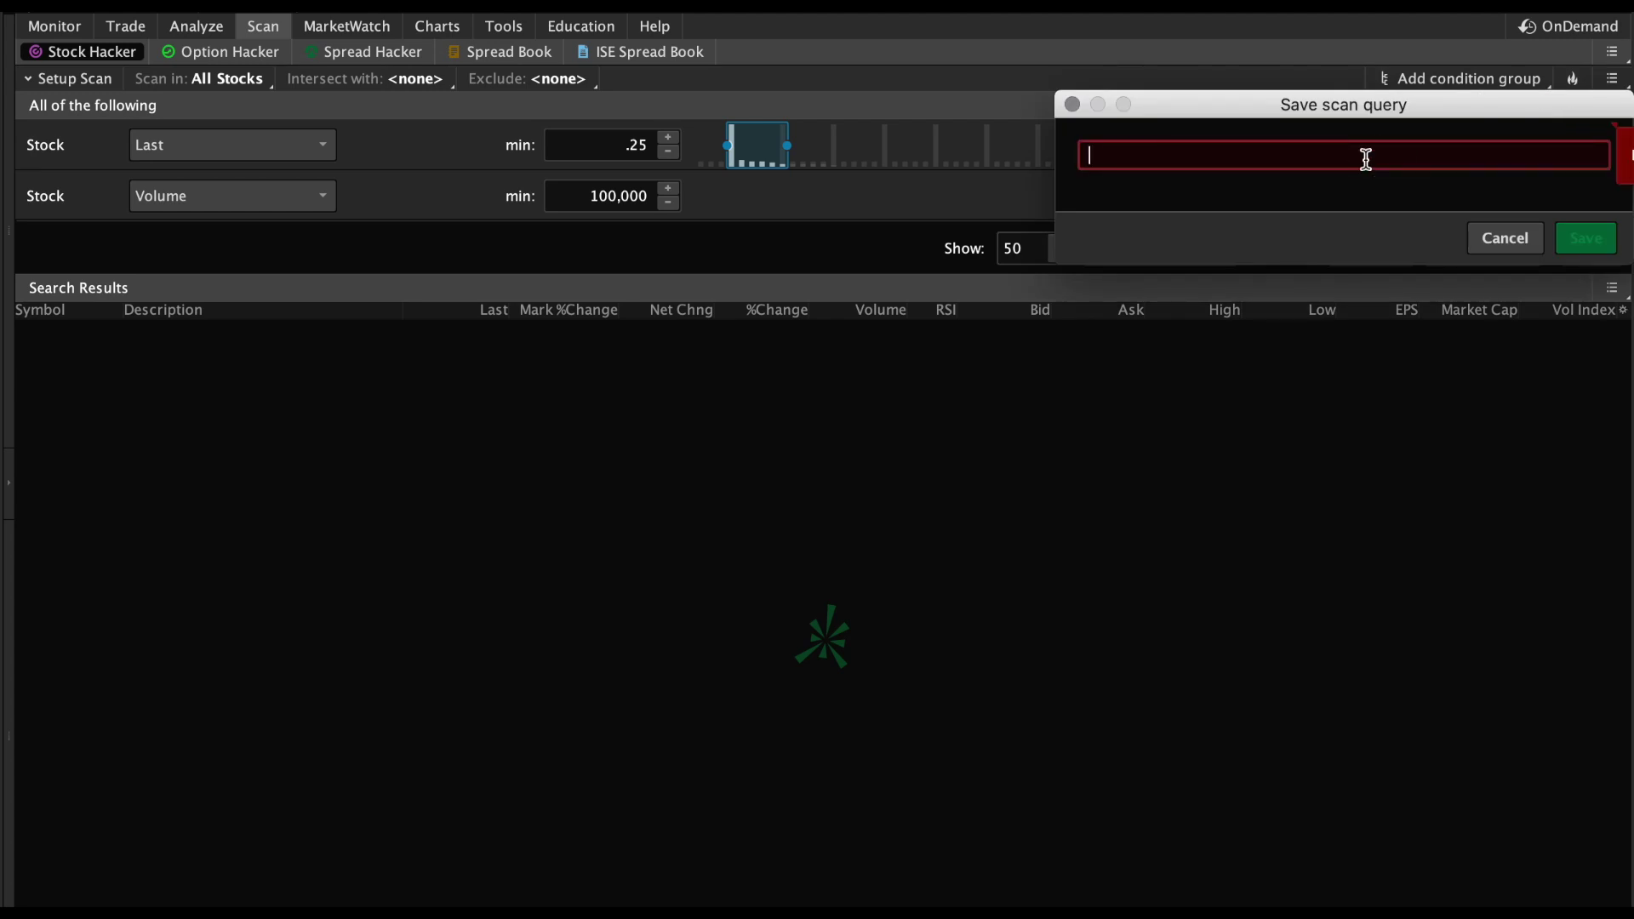
text(Pre)
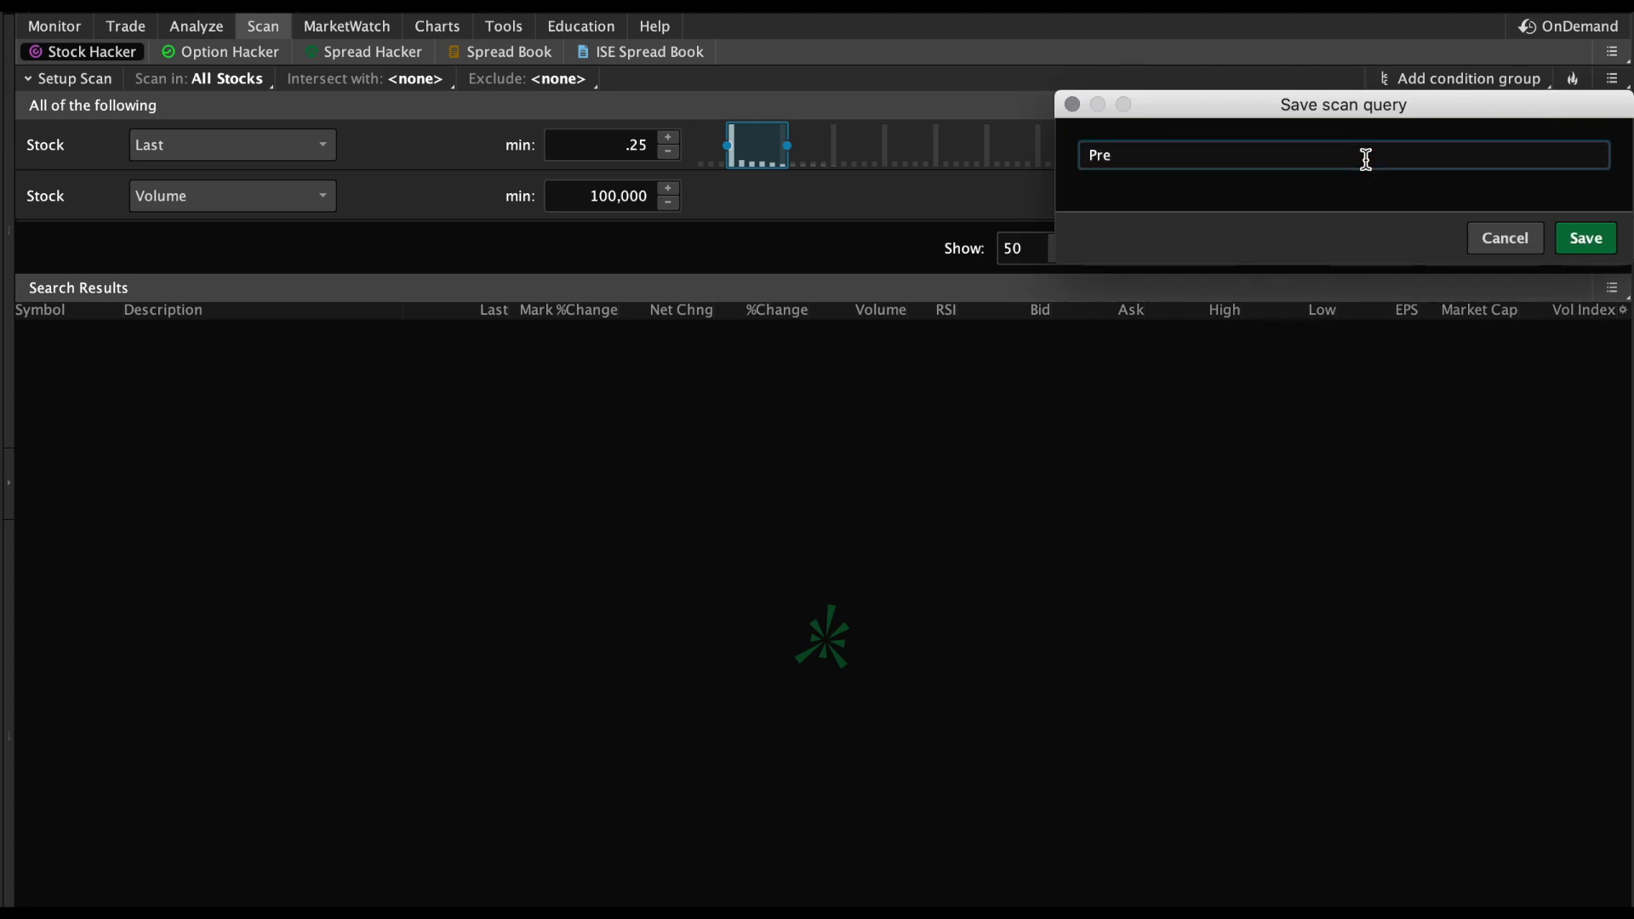
text(Market Scanner)
click(1586, 234)
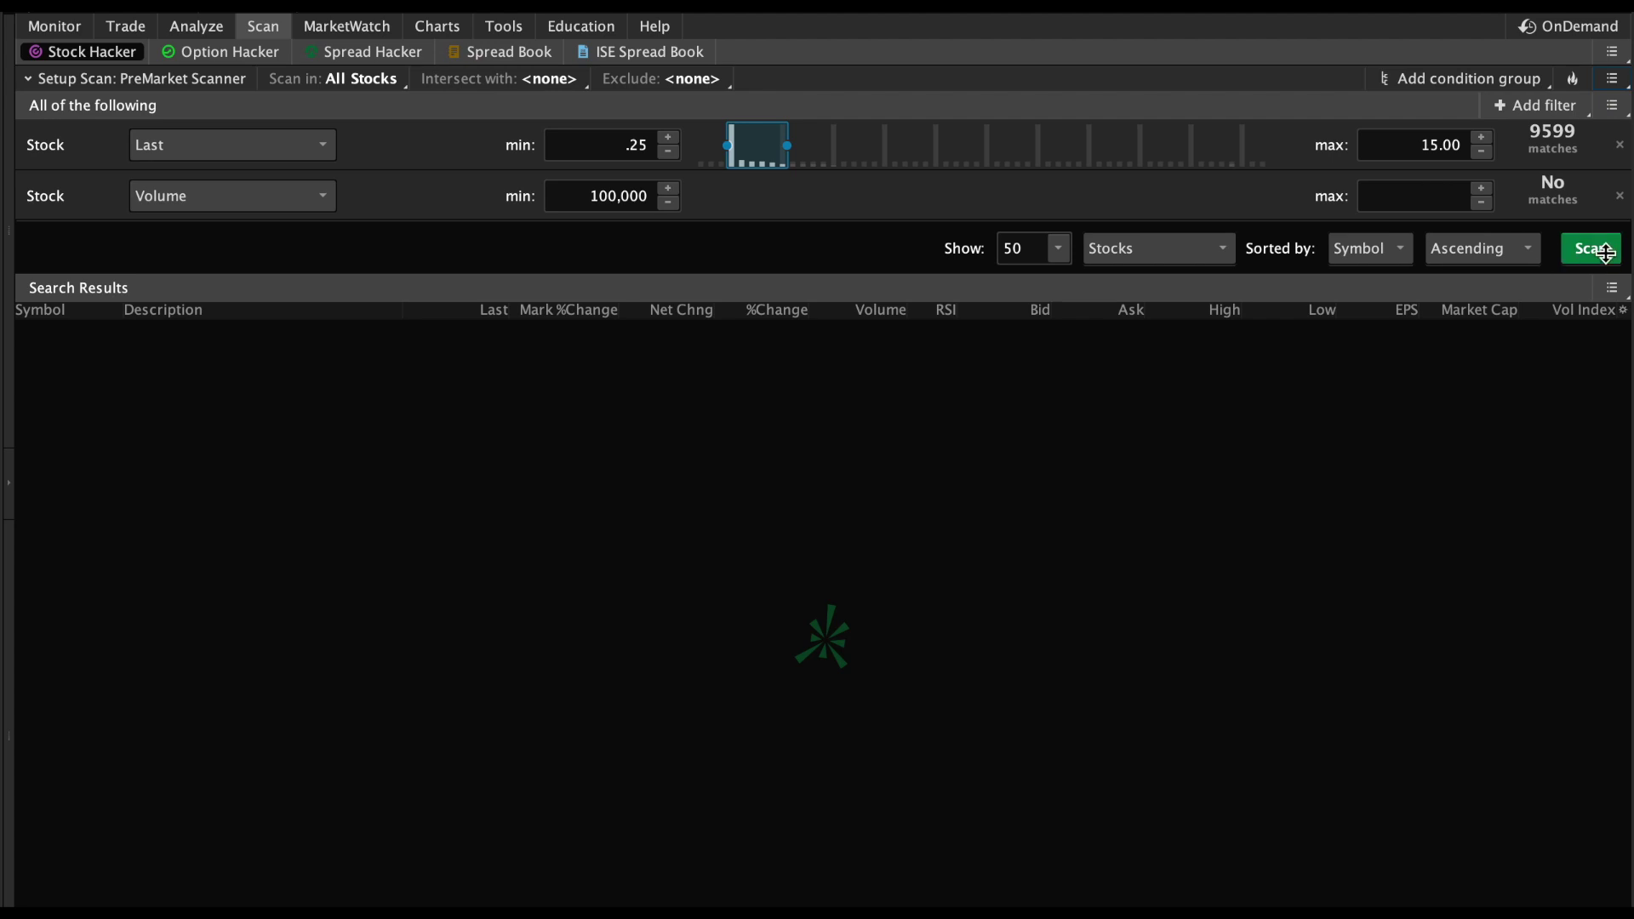
Step: Run the scan, widen the Mark %Change column, and sort it highest first
click(1604, 249)
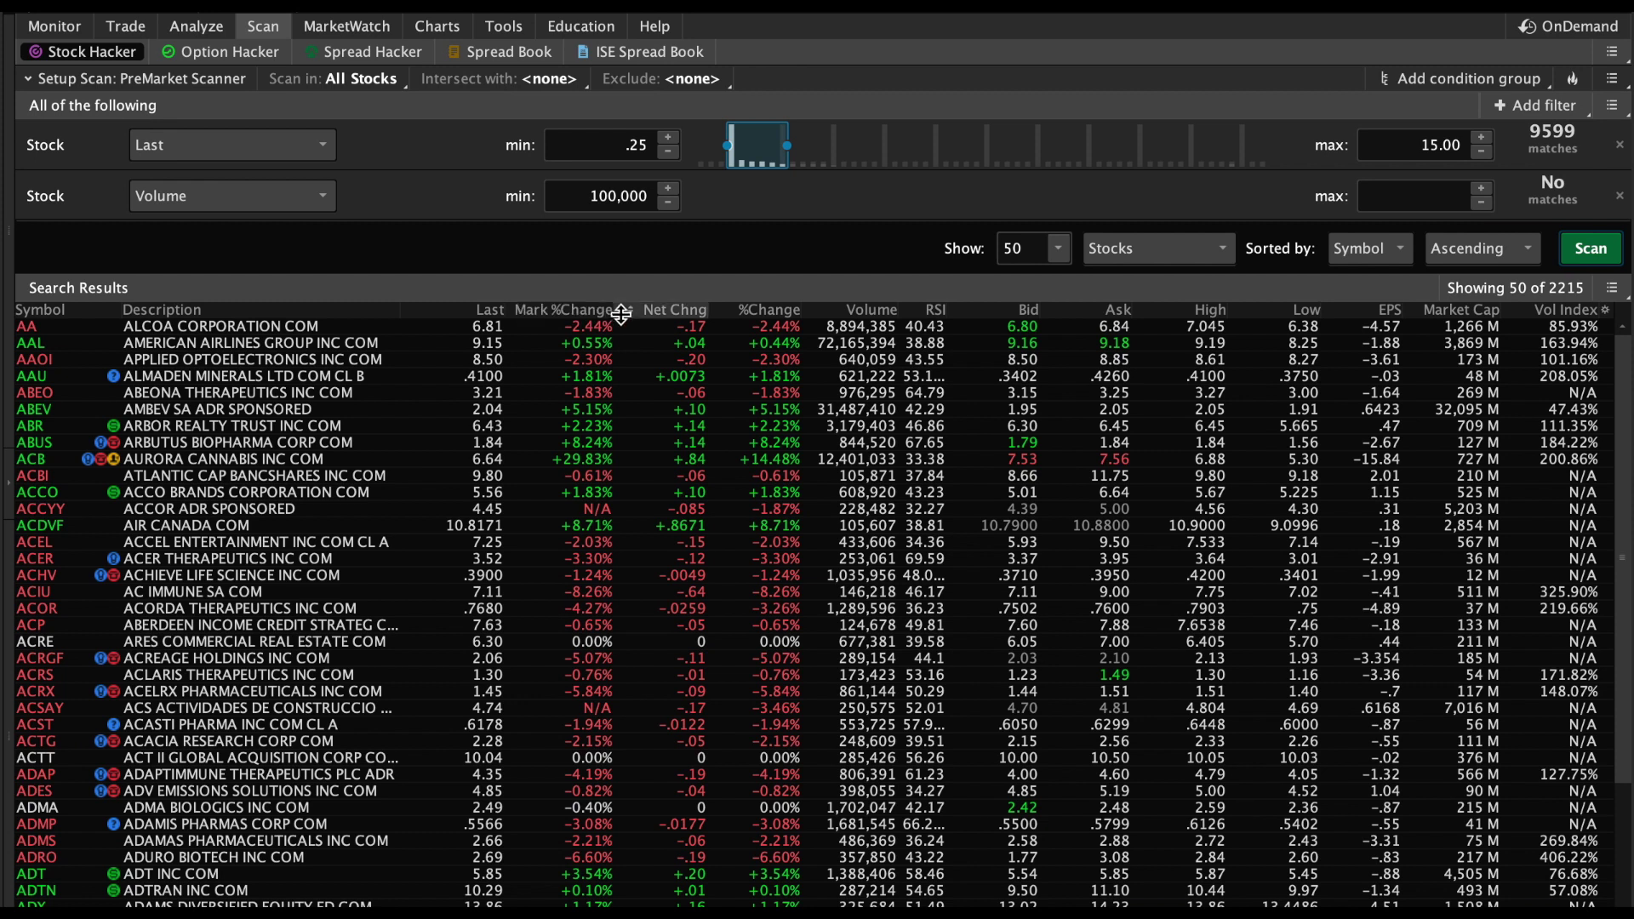
drag(621, 314, 644, 314)
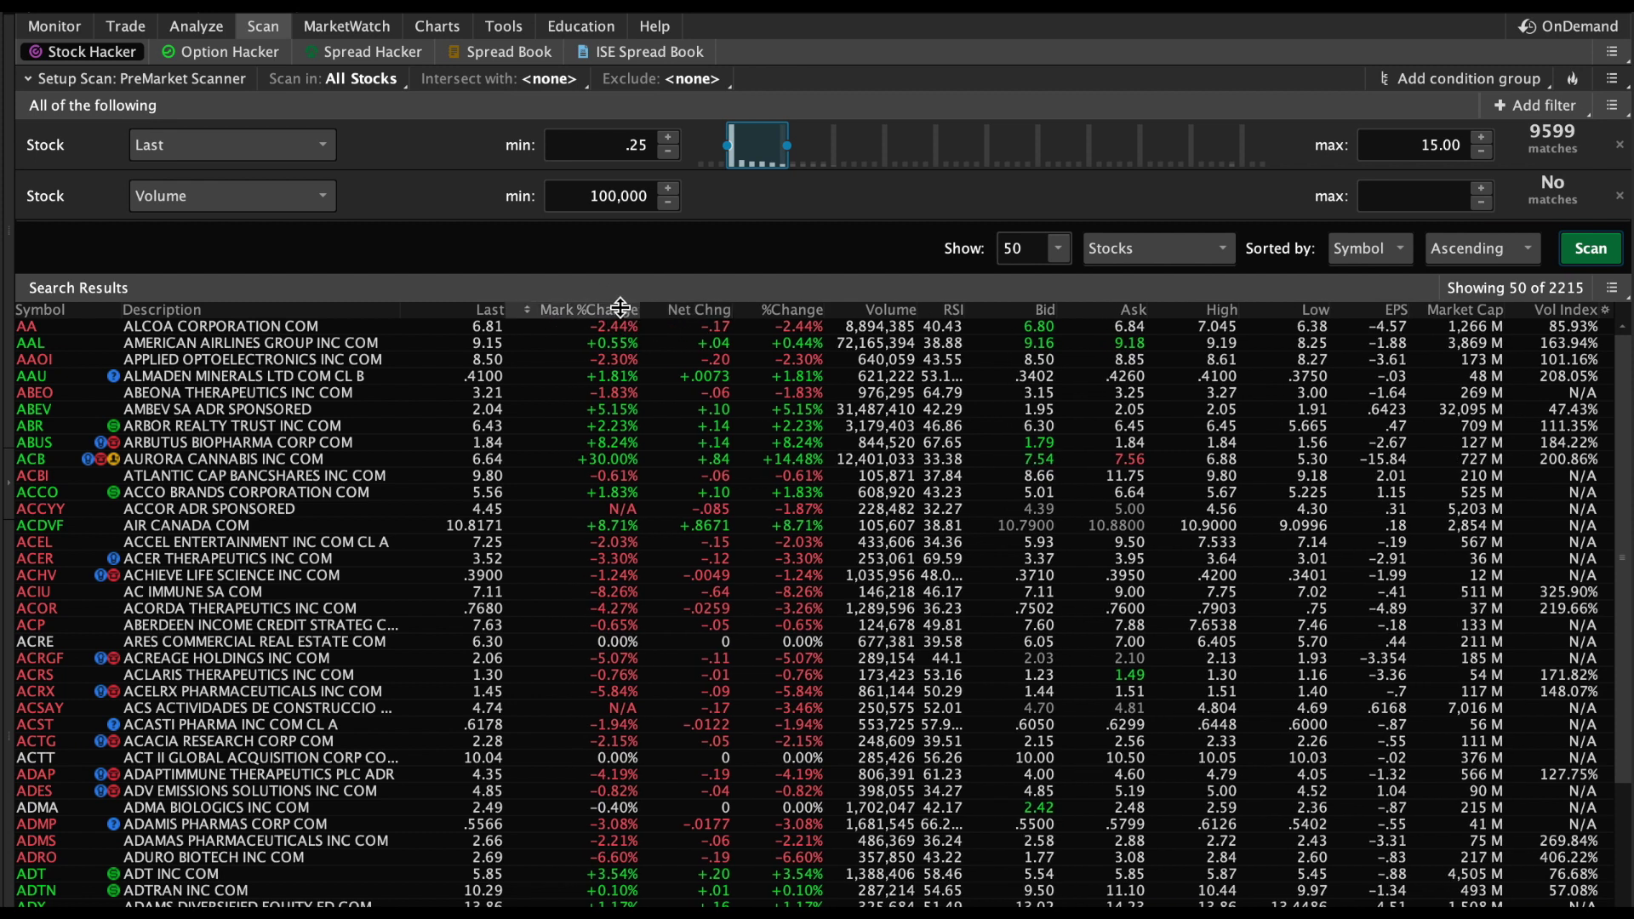
click(620, 309)
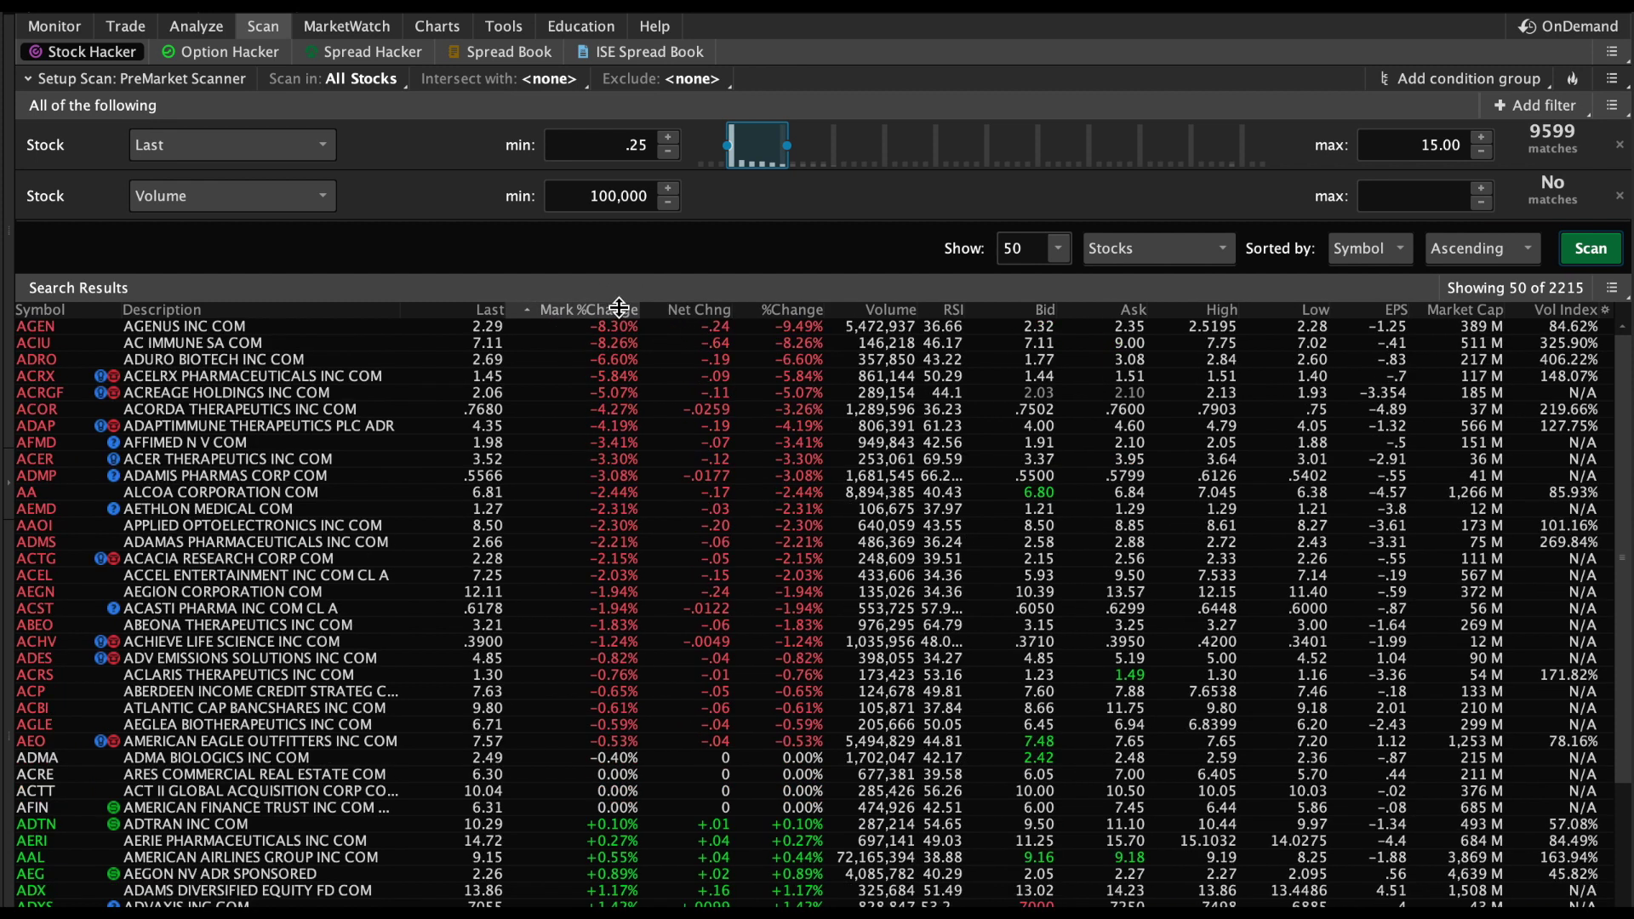
click(619, 309)
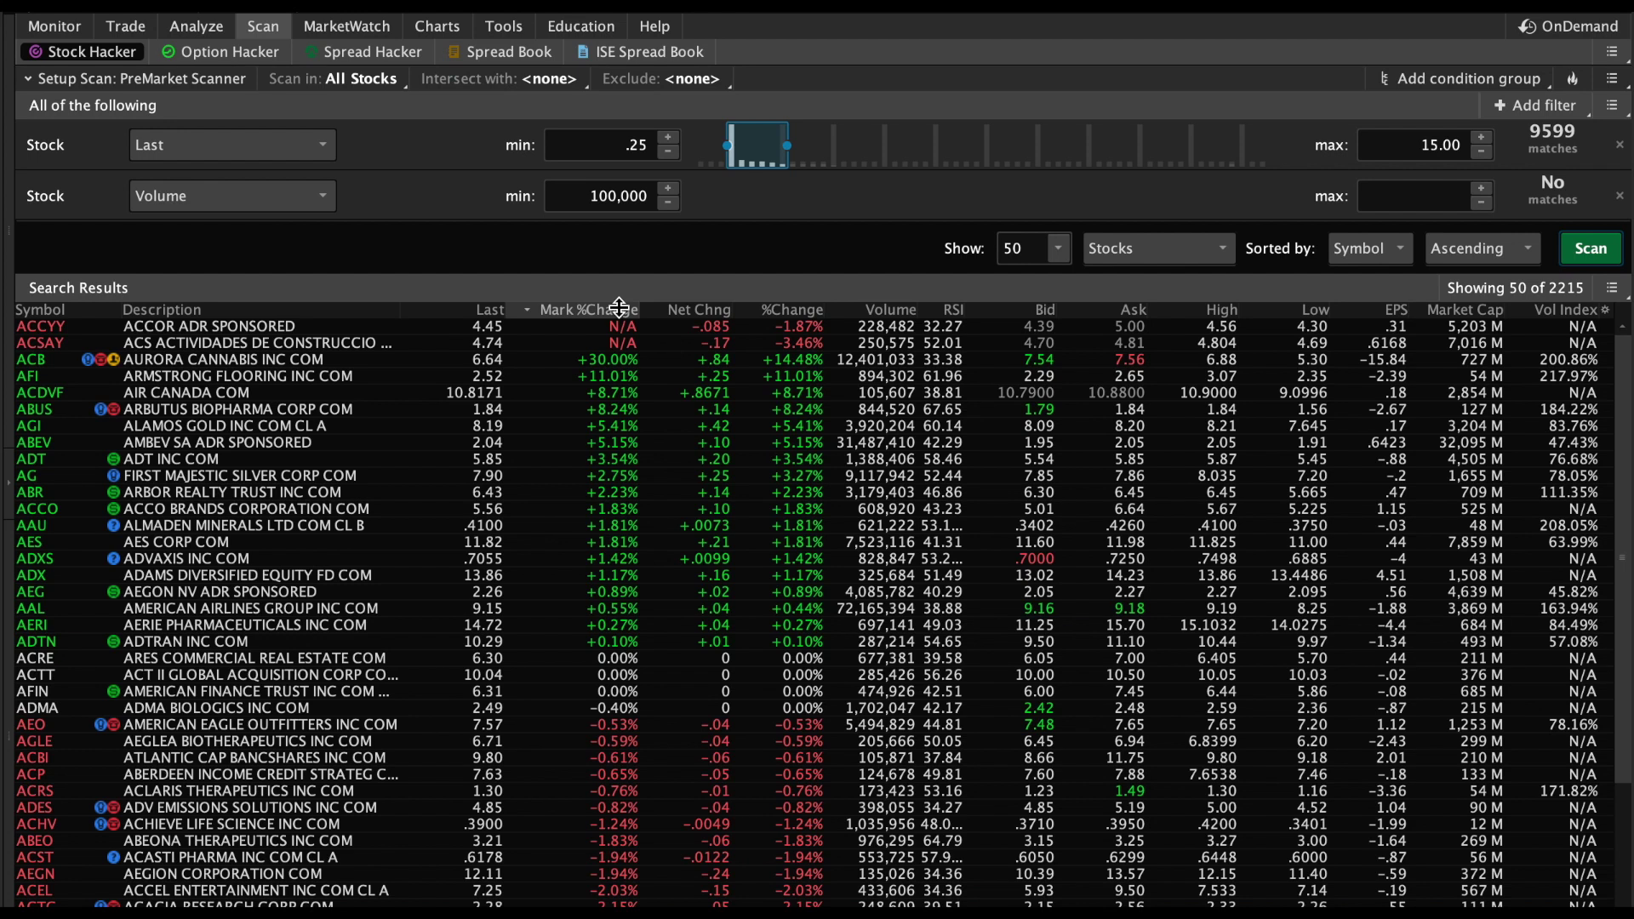
scroll(605, 427, down, 4)
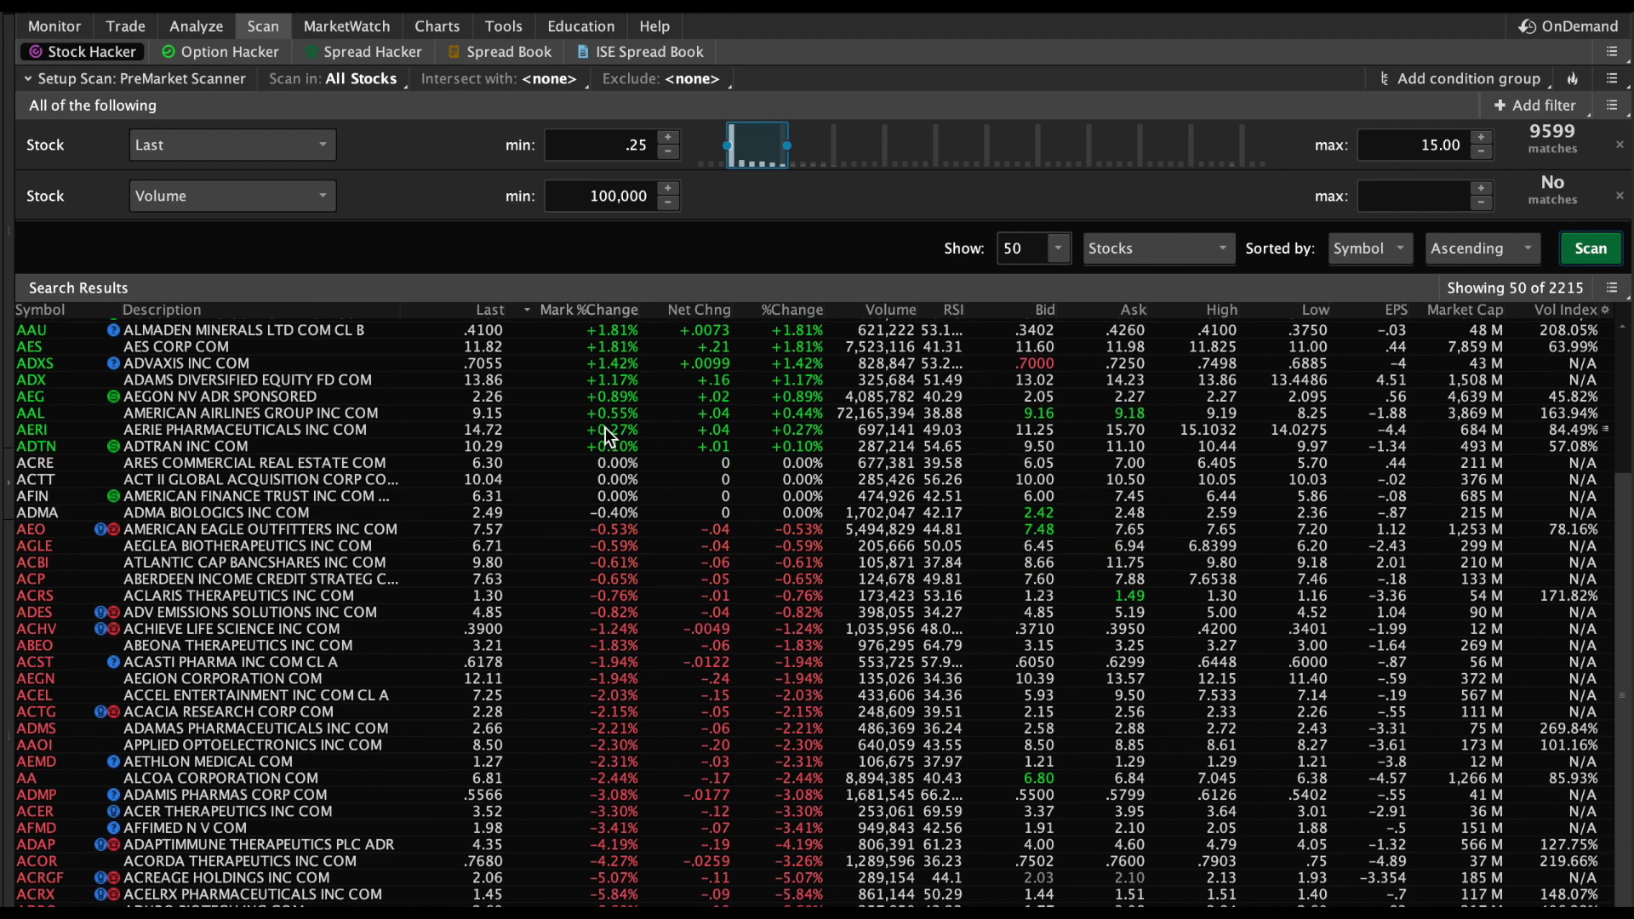
scroll(605, 427, up, 4)
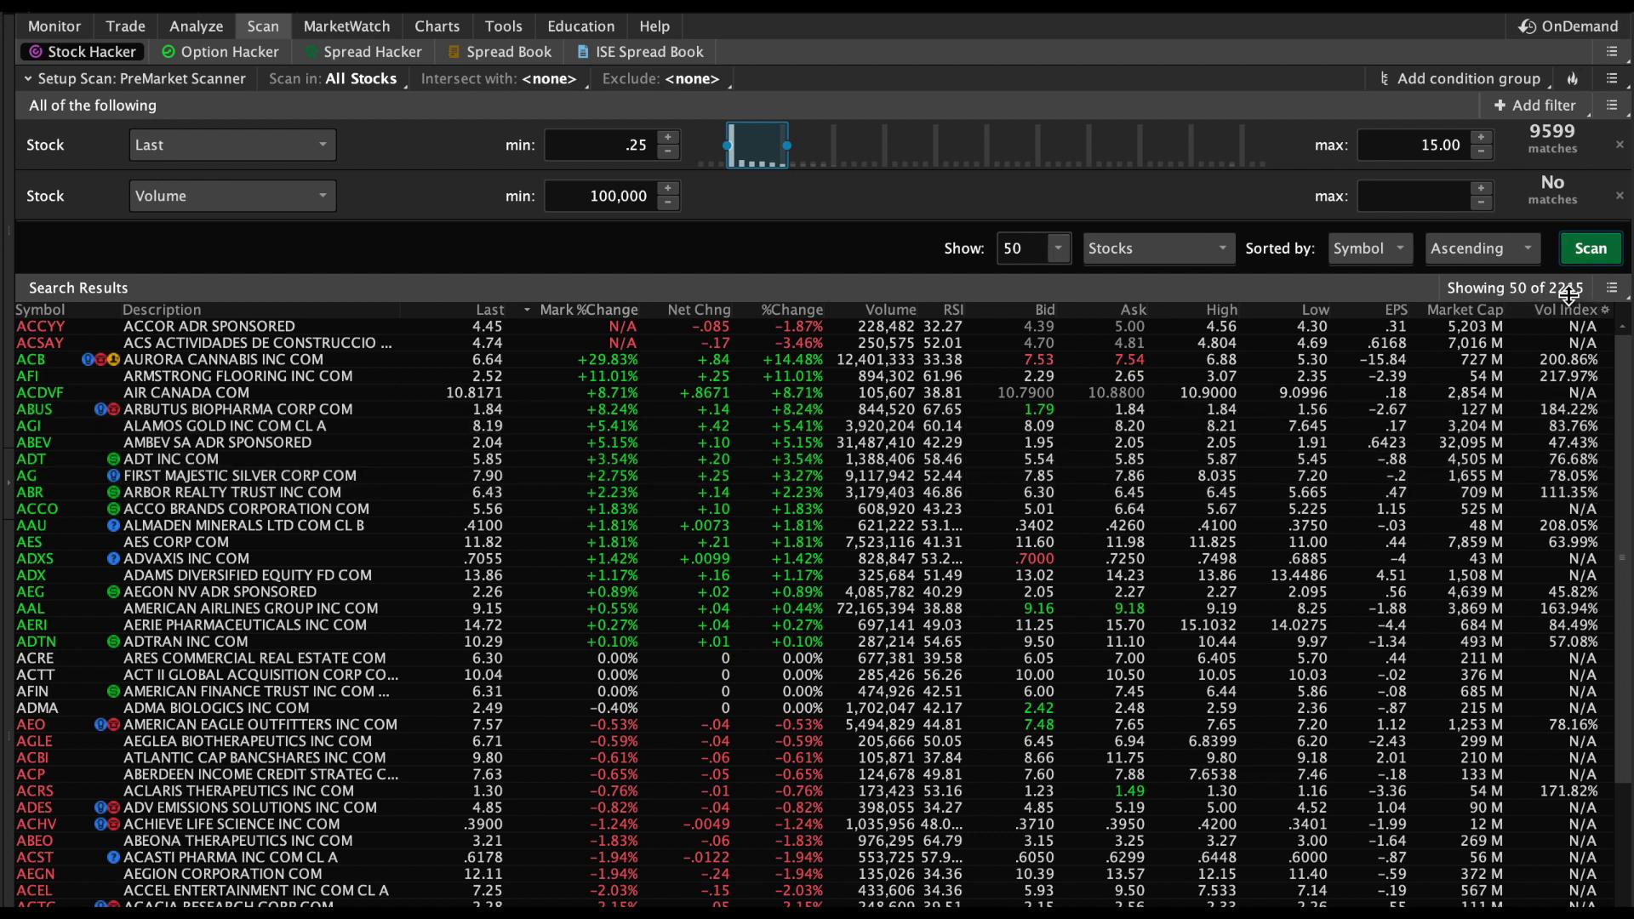
Step: Raise the result count to 2000 and rerun the scan, accepting the large-result warning
double_click(1036, 249)
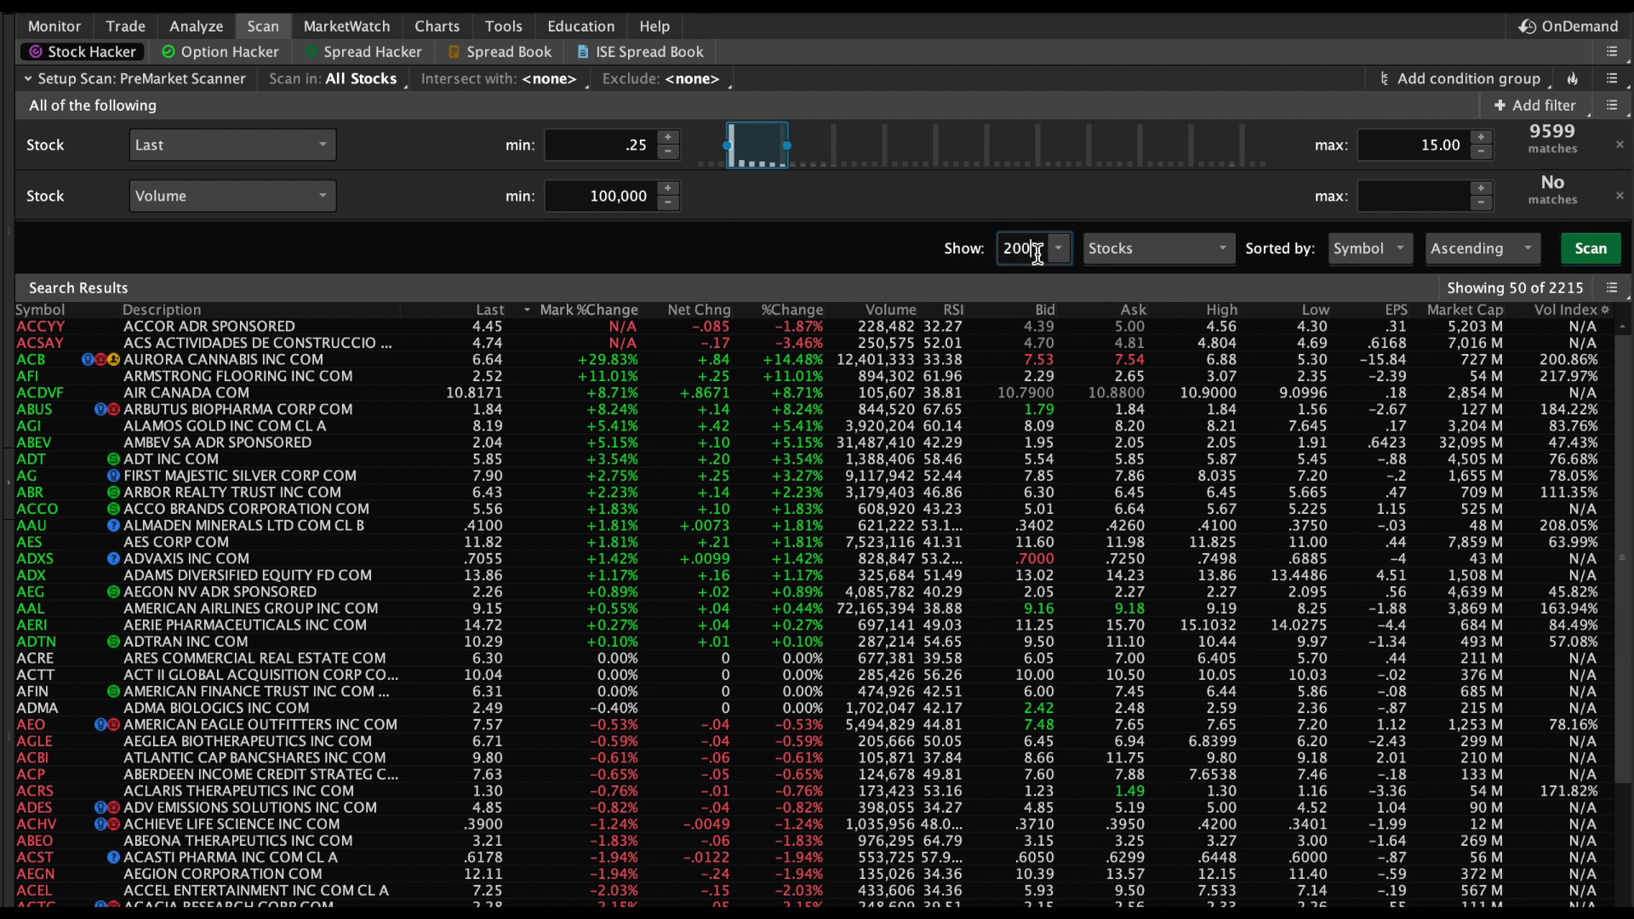
click(1608, 252)
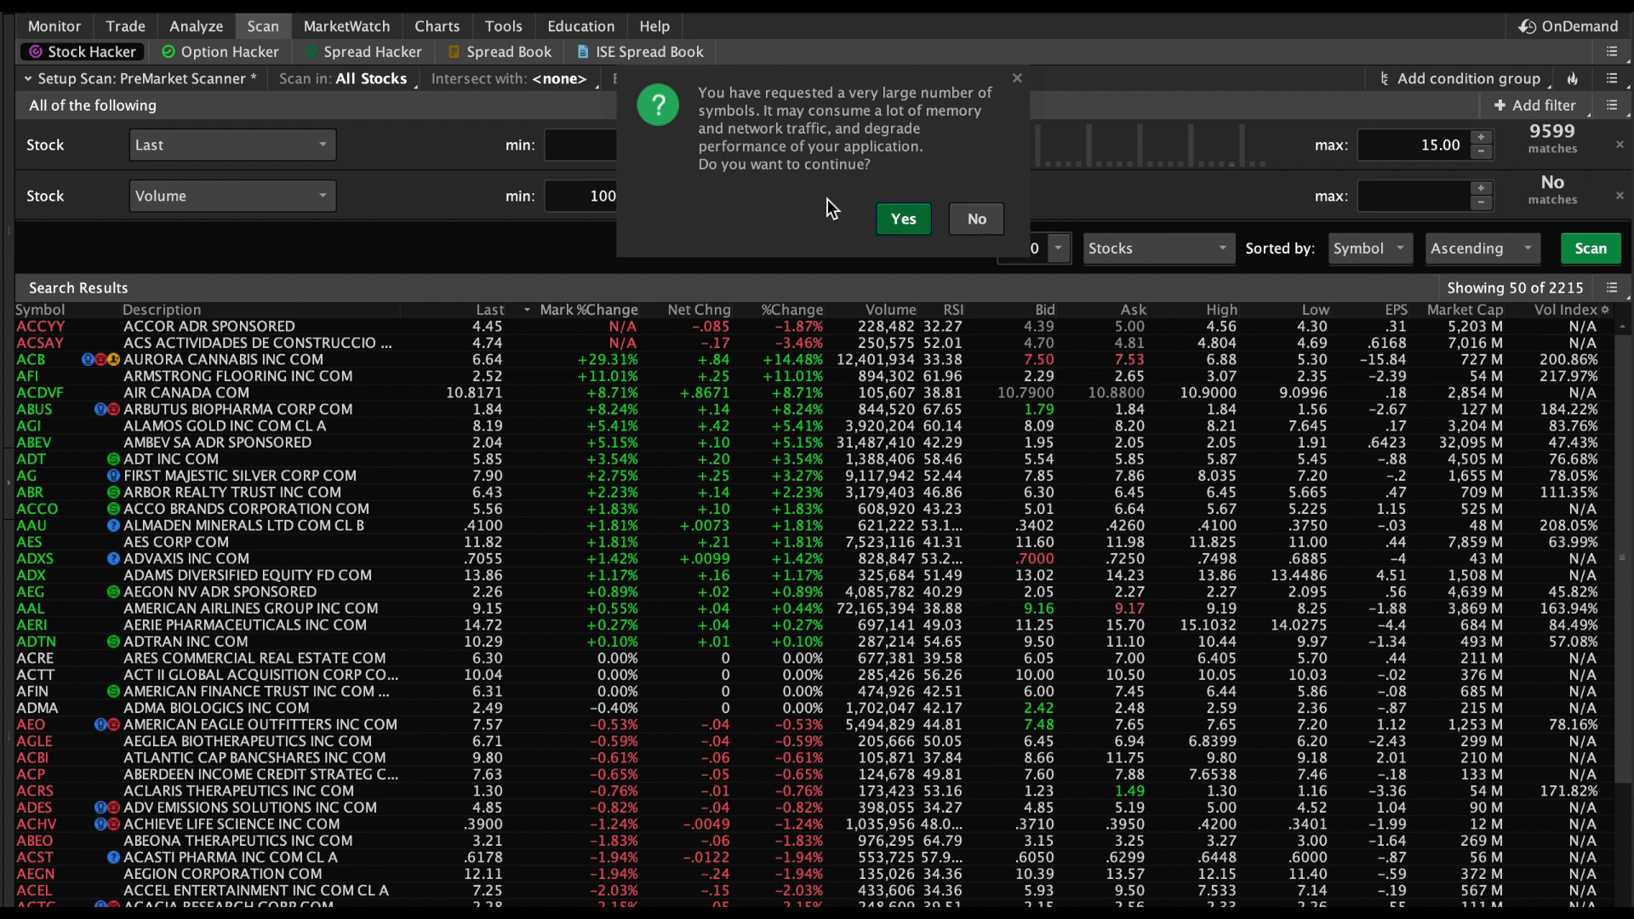
click(900, 221)
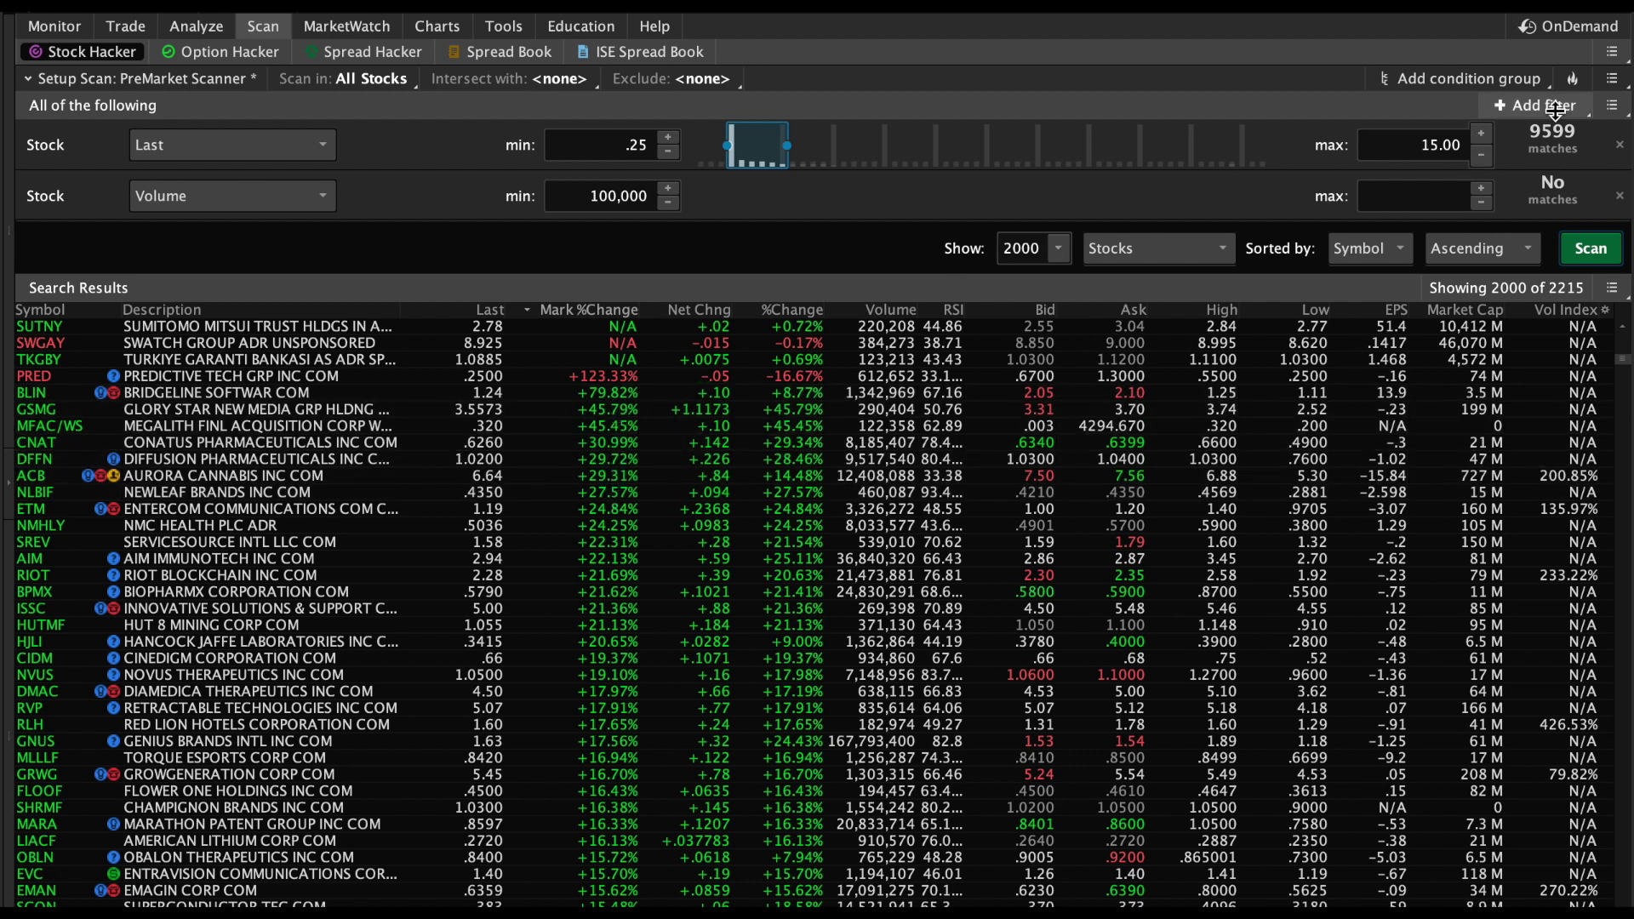
Step: Overwrite the saved PreMarket Scanner query with the 2000-result settings
click(1611, 78)
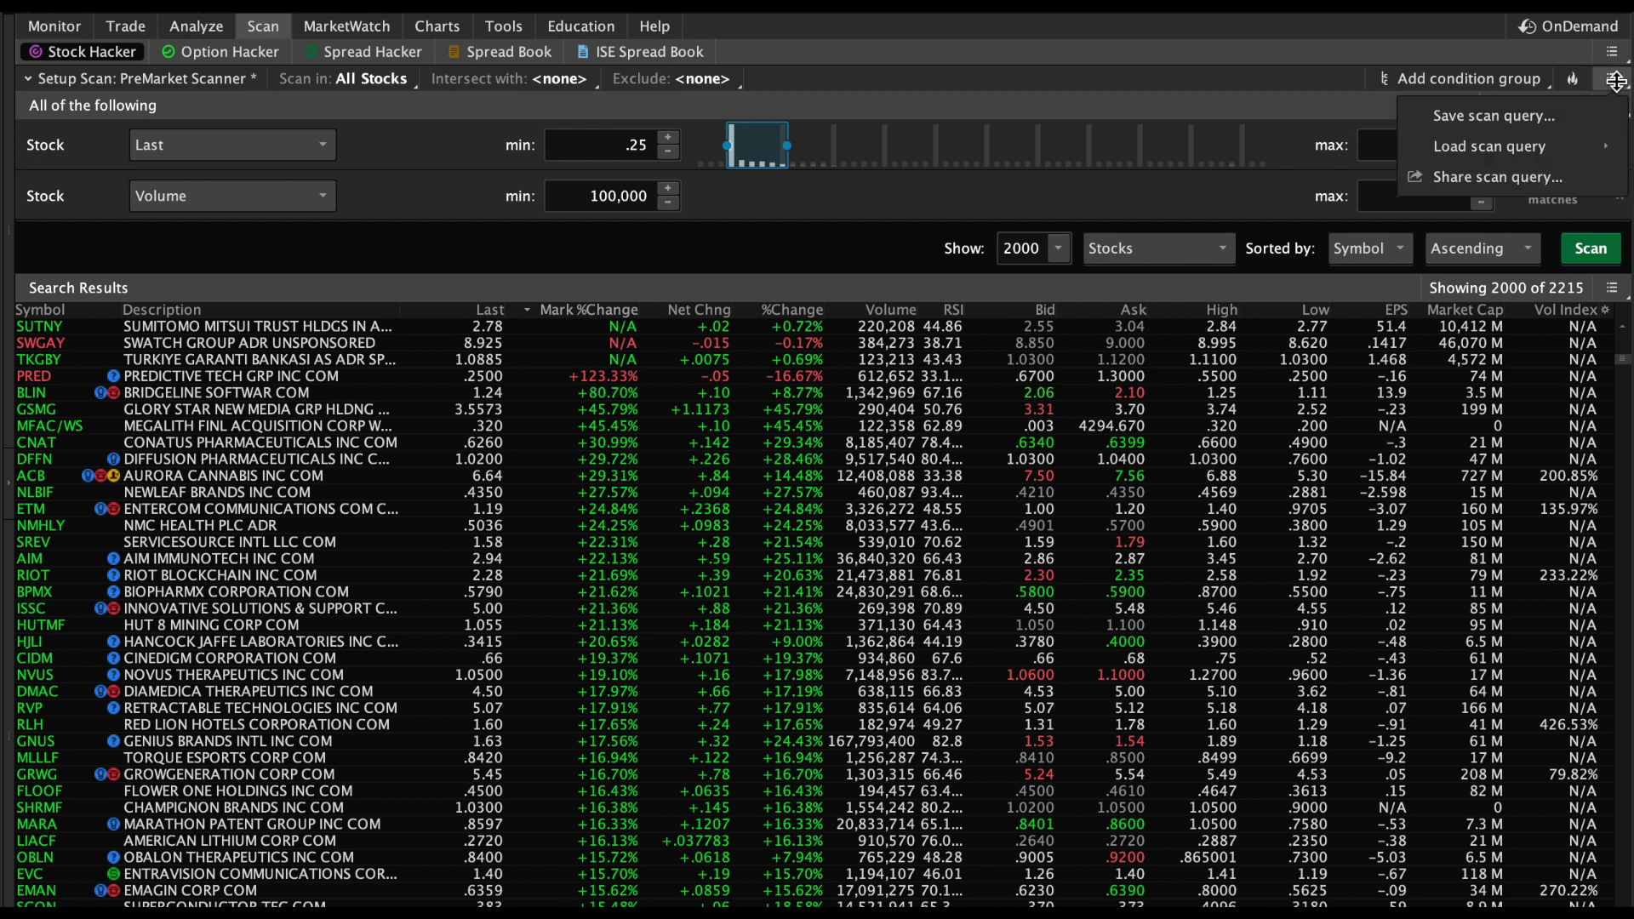
click(1557, 113)
click(900, 214)
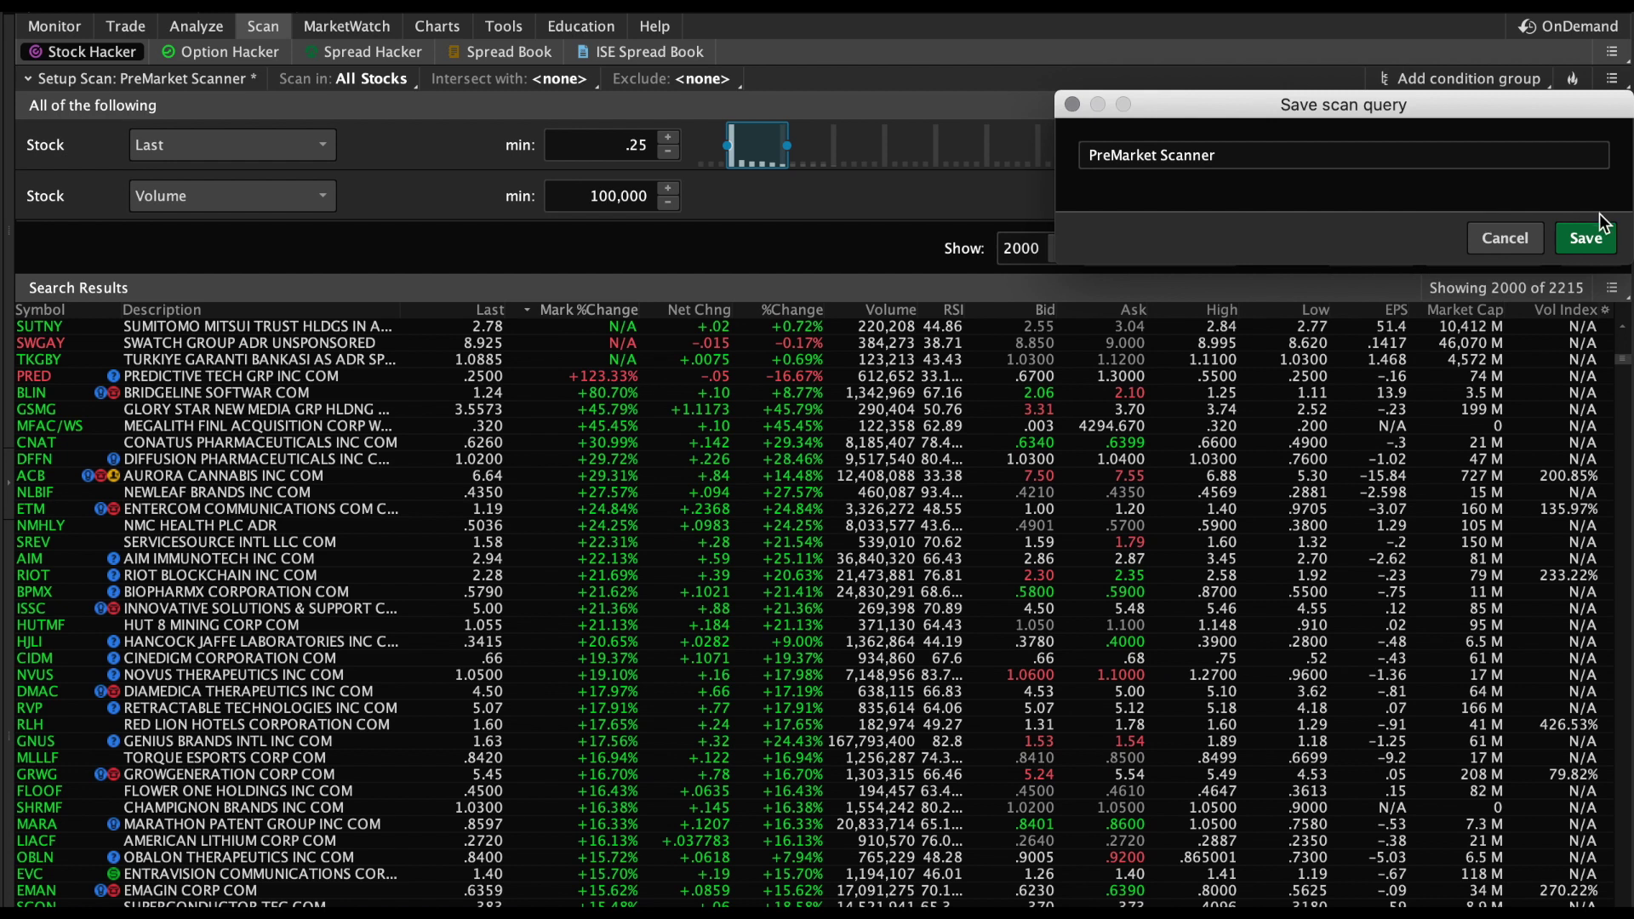
click(1596, 230)
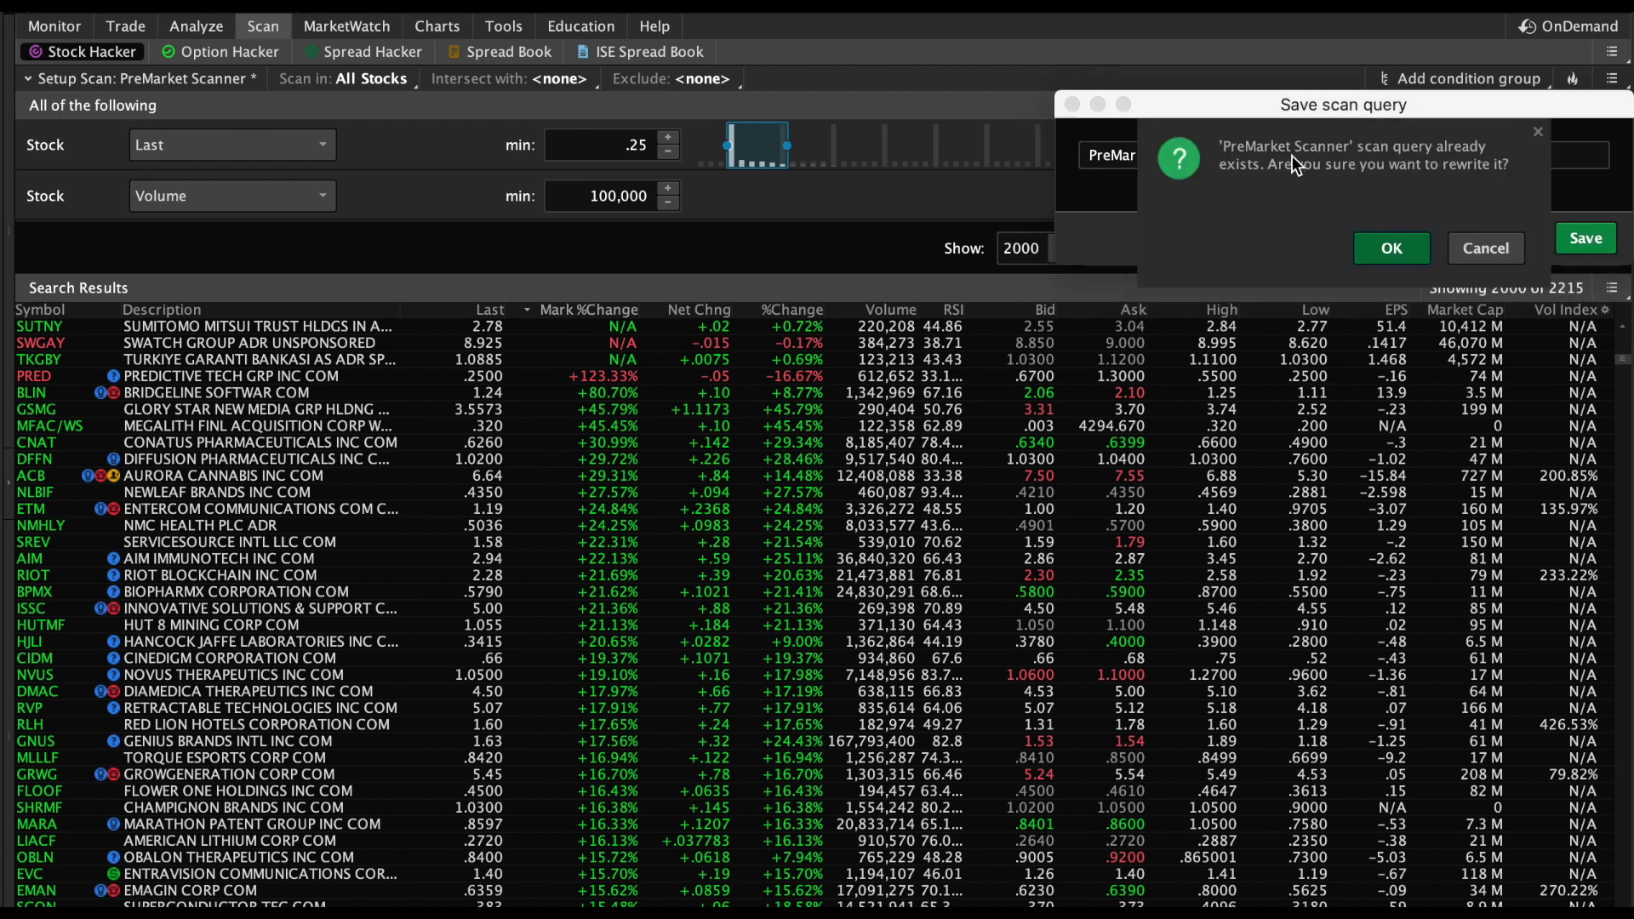
click(1391, 249)
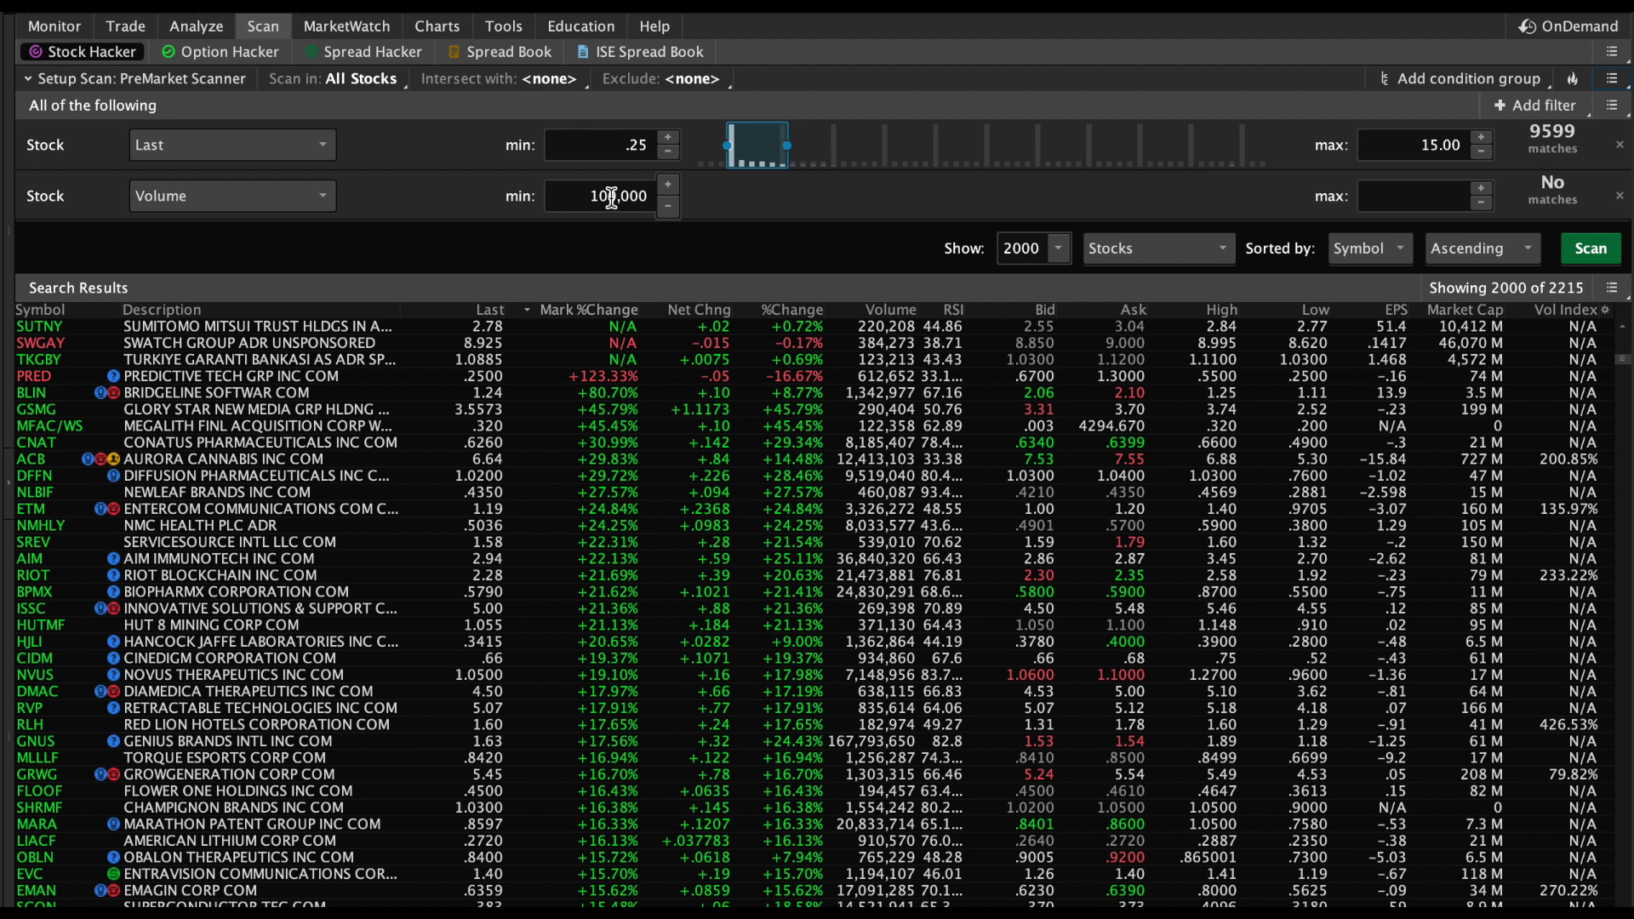
click(610, 196)
Step: Raise the Volume minimum to 1000000 and rerun the scan, accepting the warning
key(Right)
text(0)
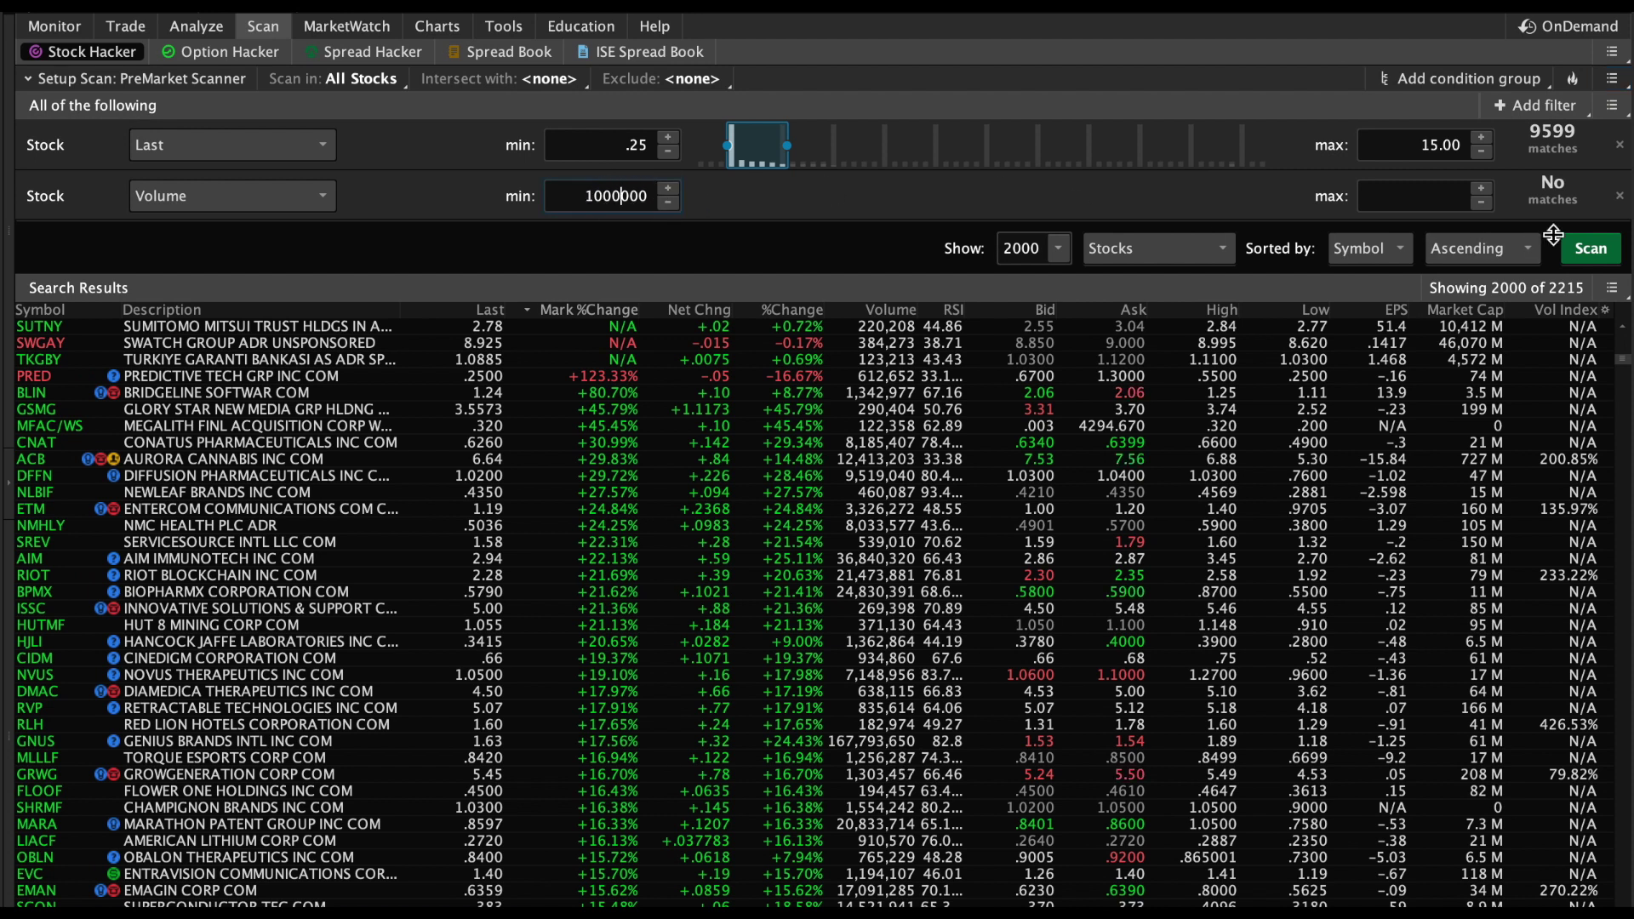
click(1584, 252)
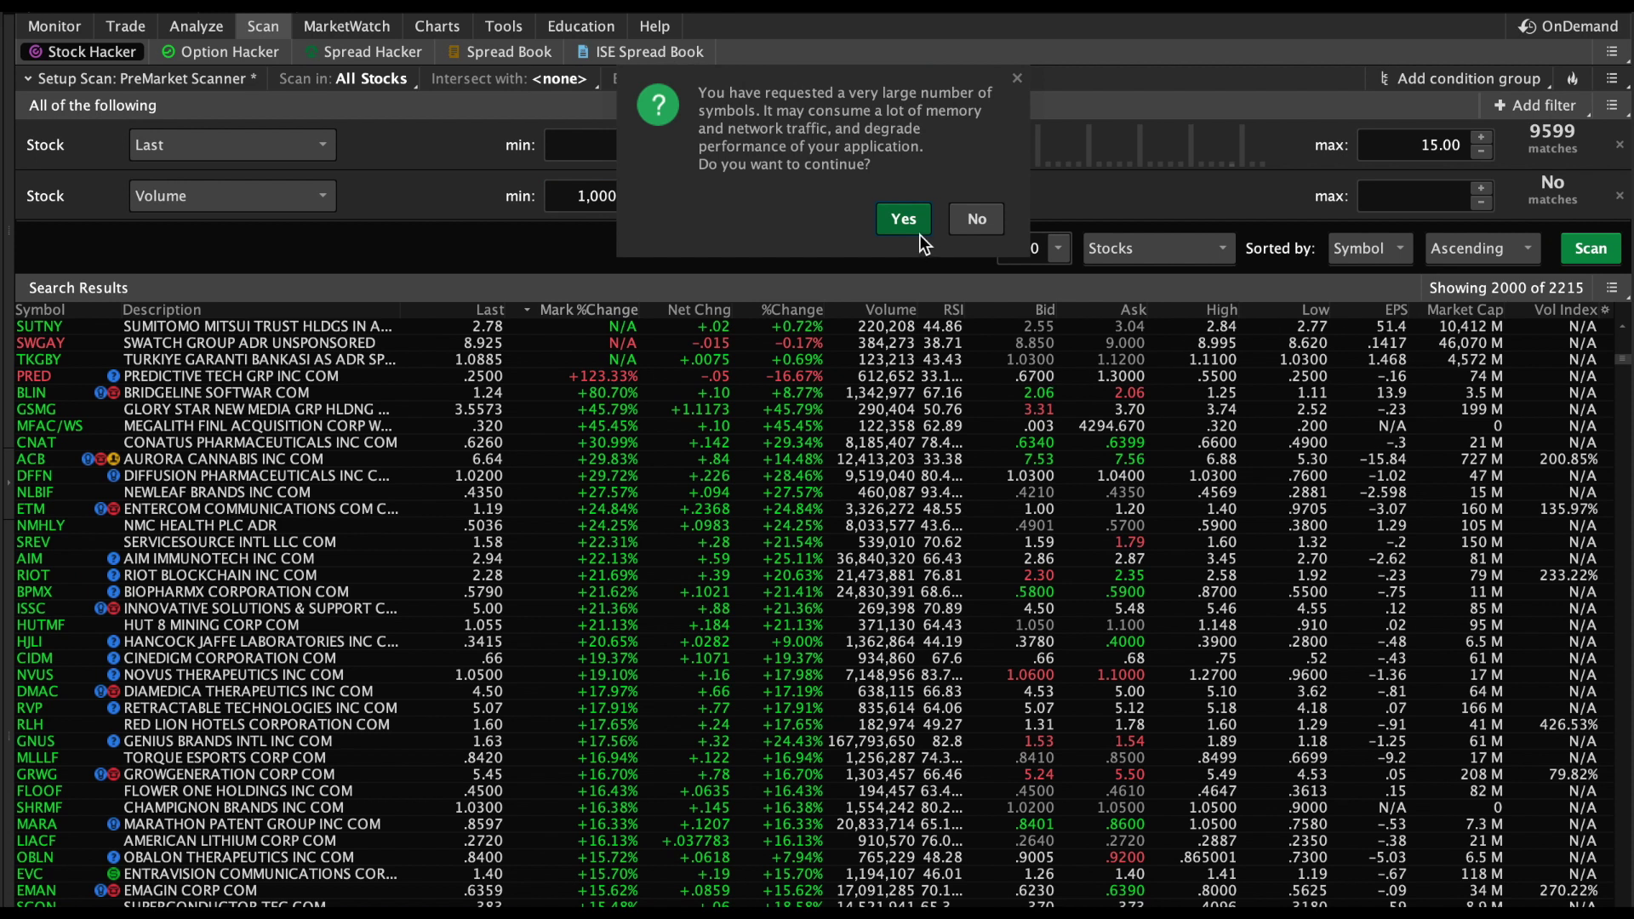
click(904, 220)
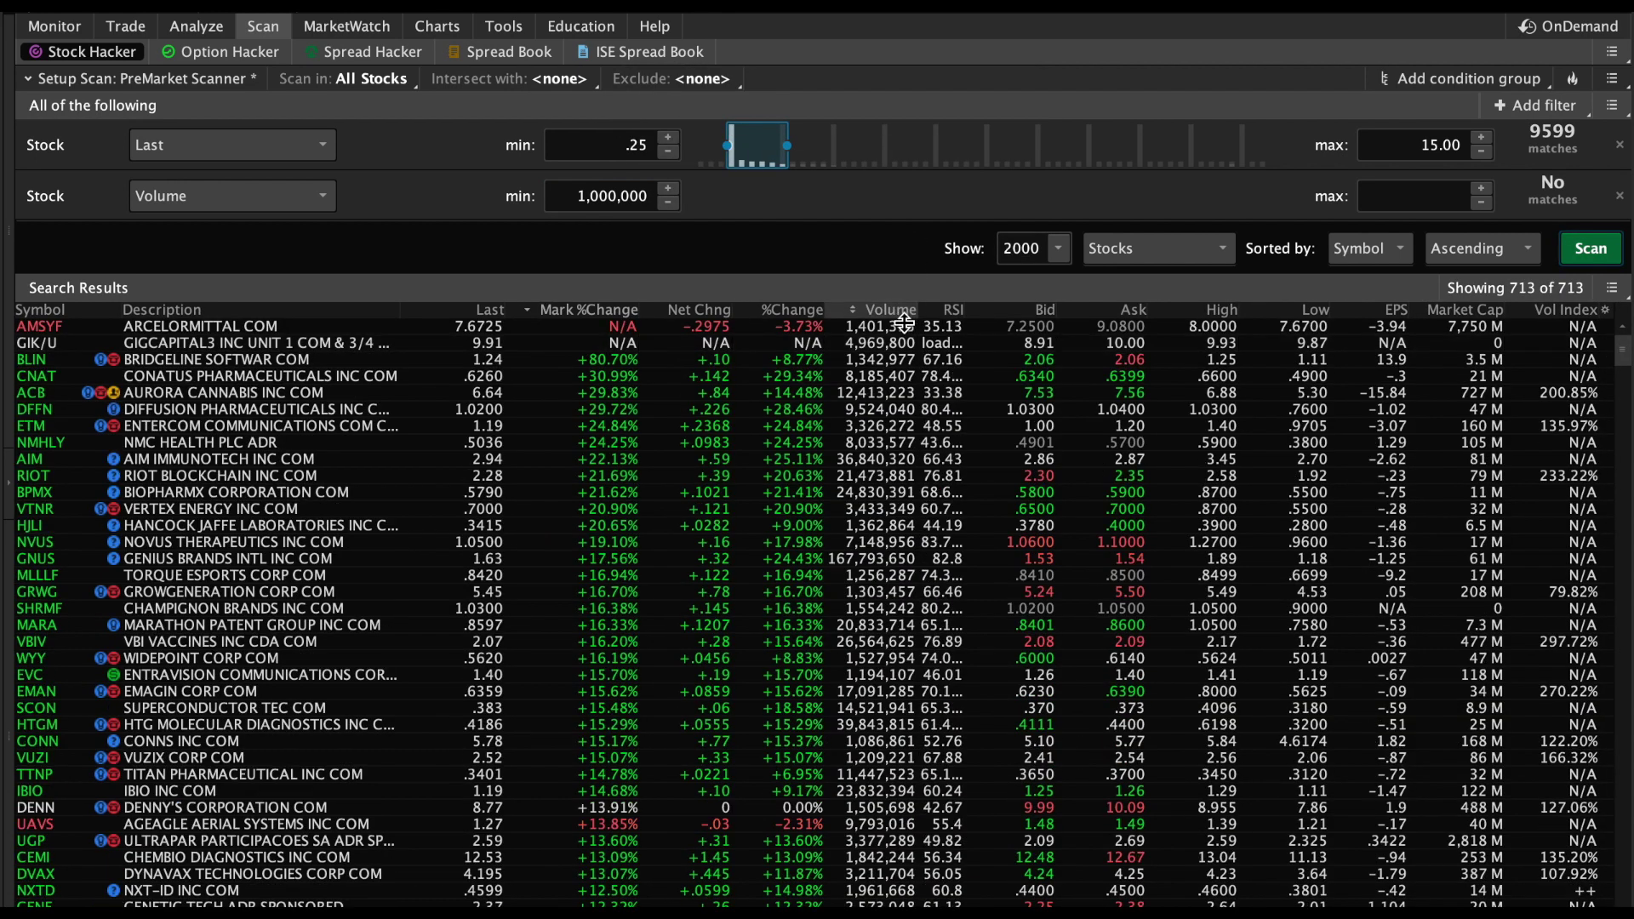
click(596, 196)
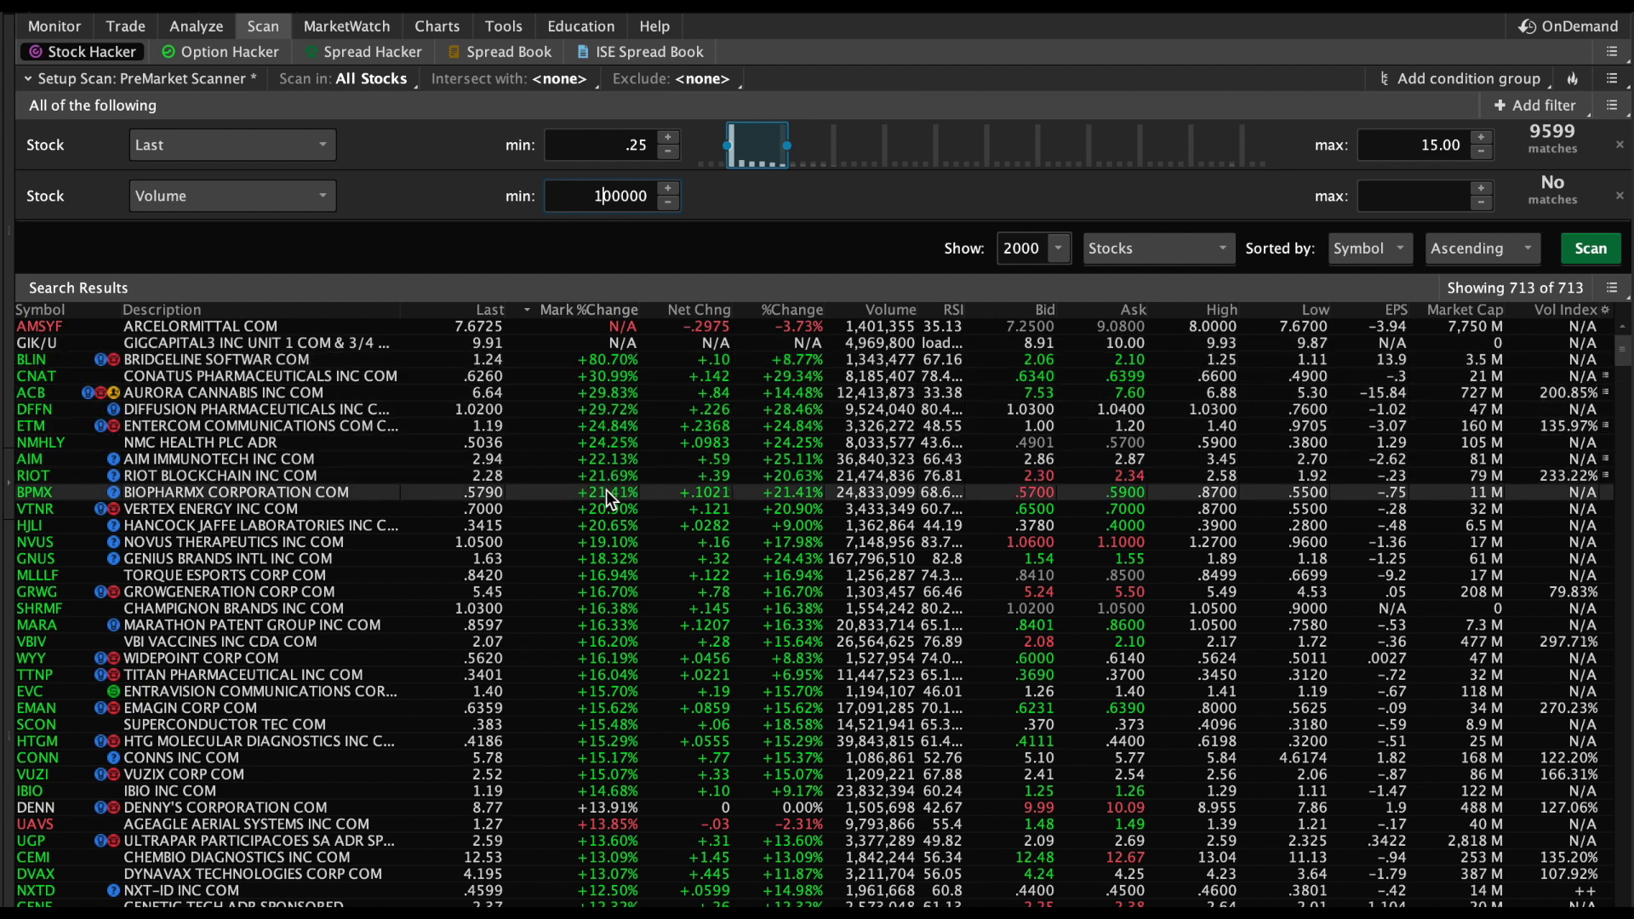
click(12, 489)
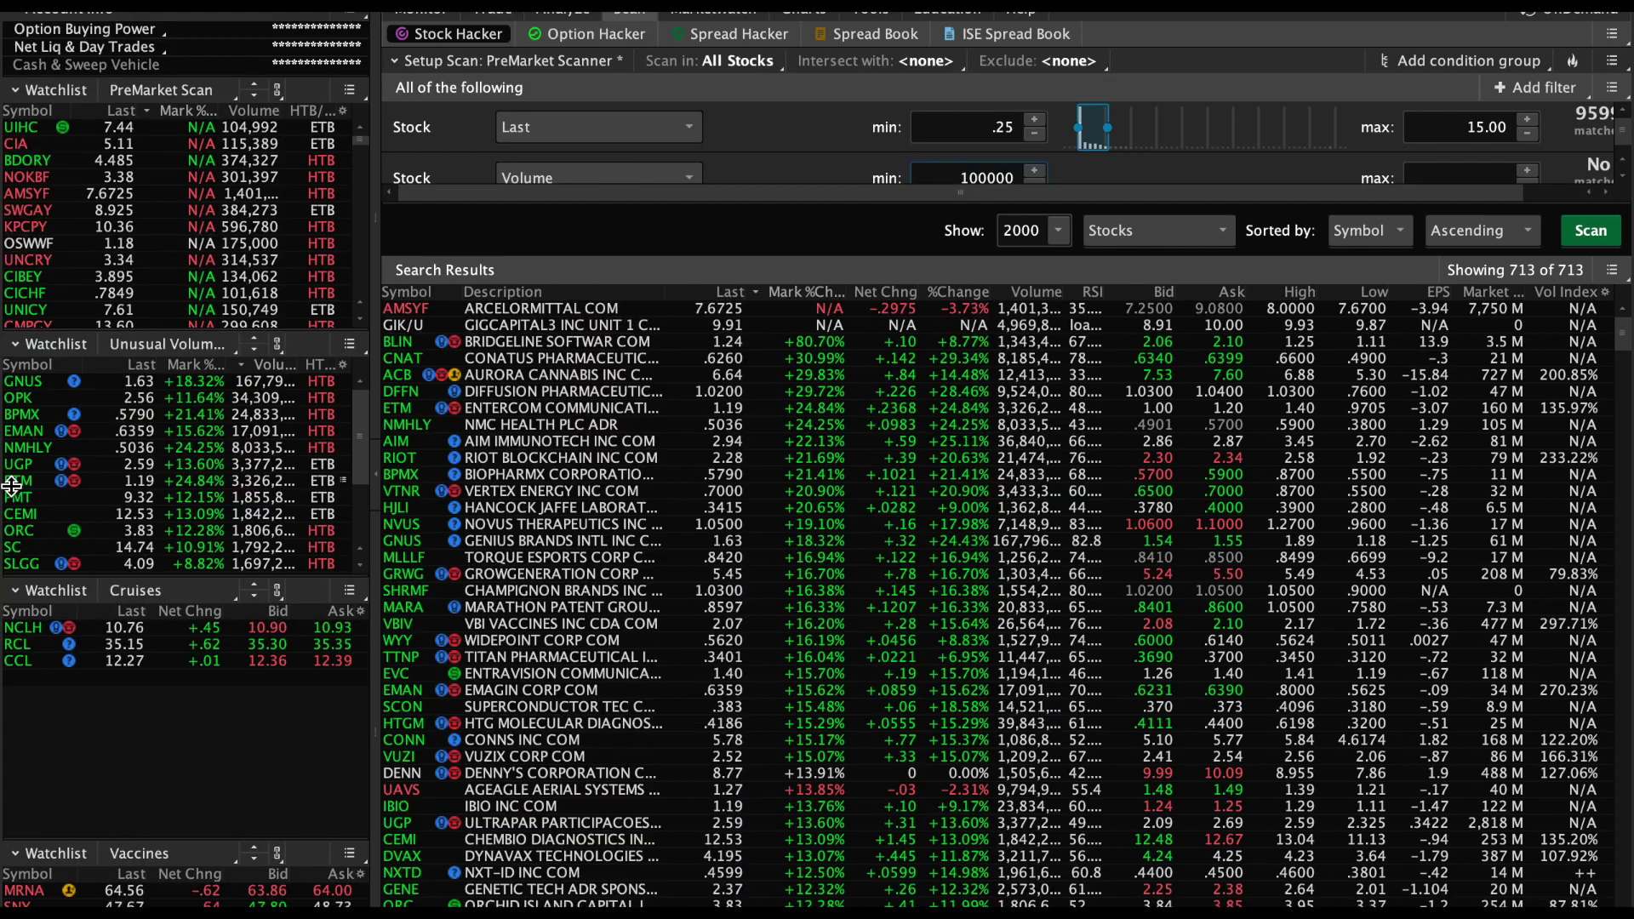
Step: Load PreMarket Scanner into the second sidebar watchlist and sort it by Mark %Change
click(192, 346)
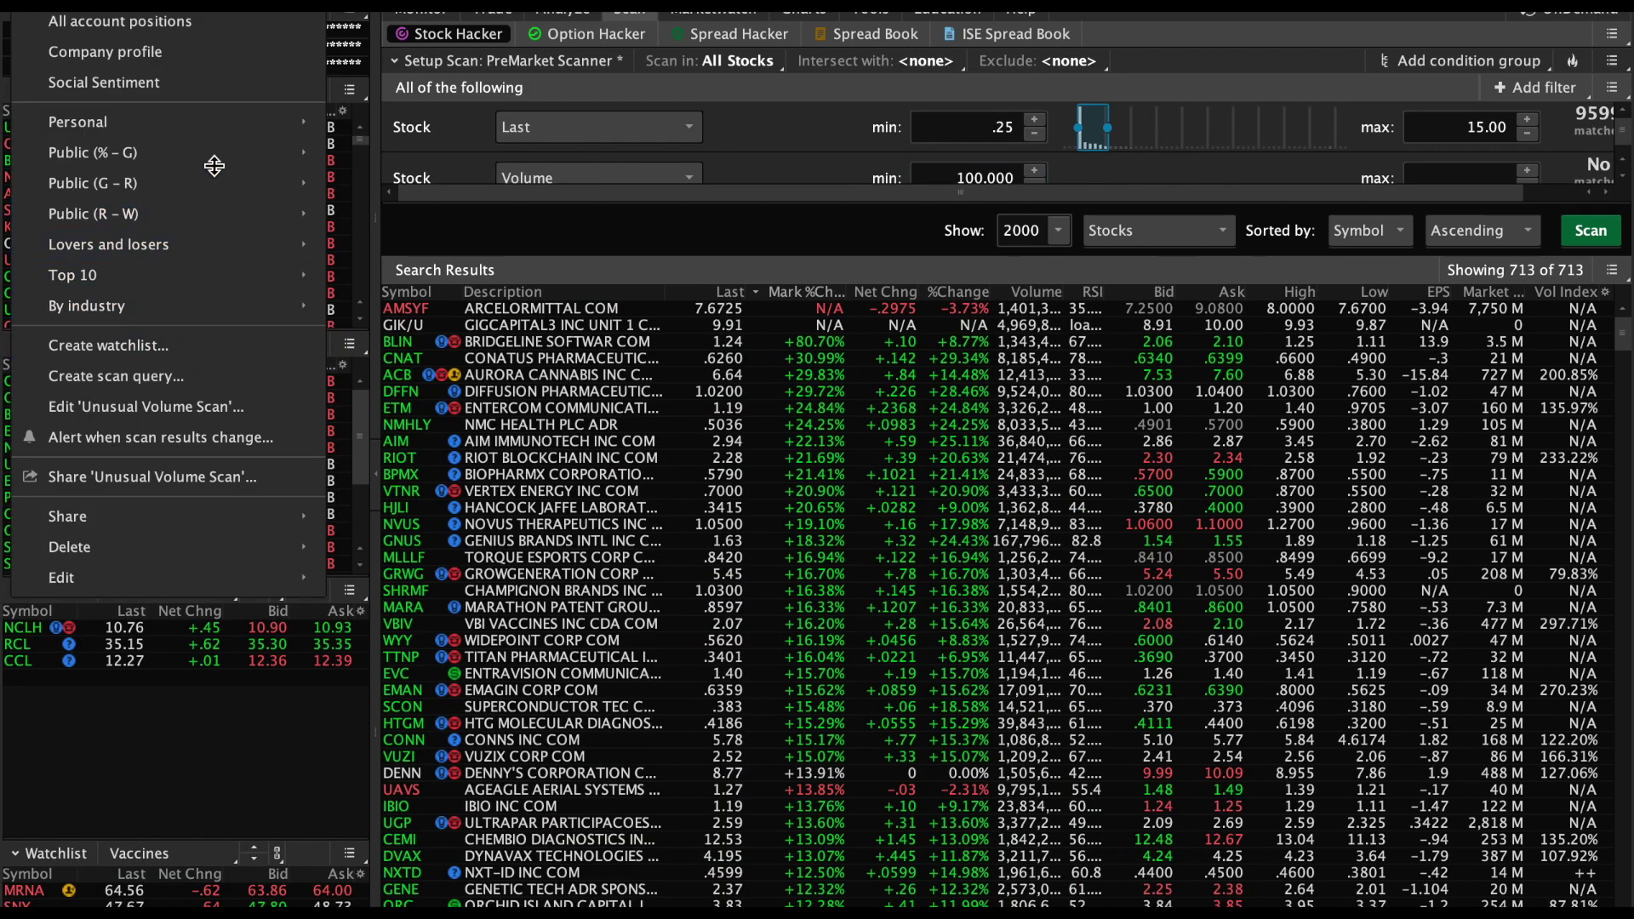
mouse_move(241, 115)
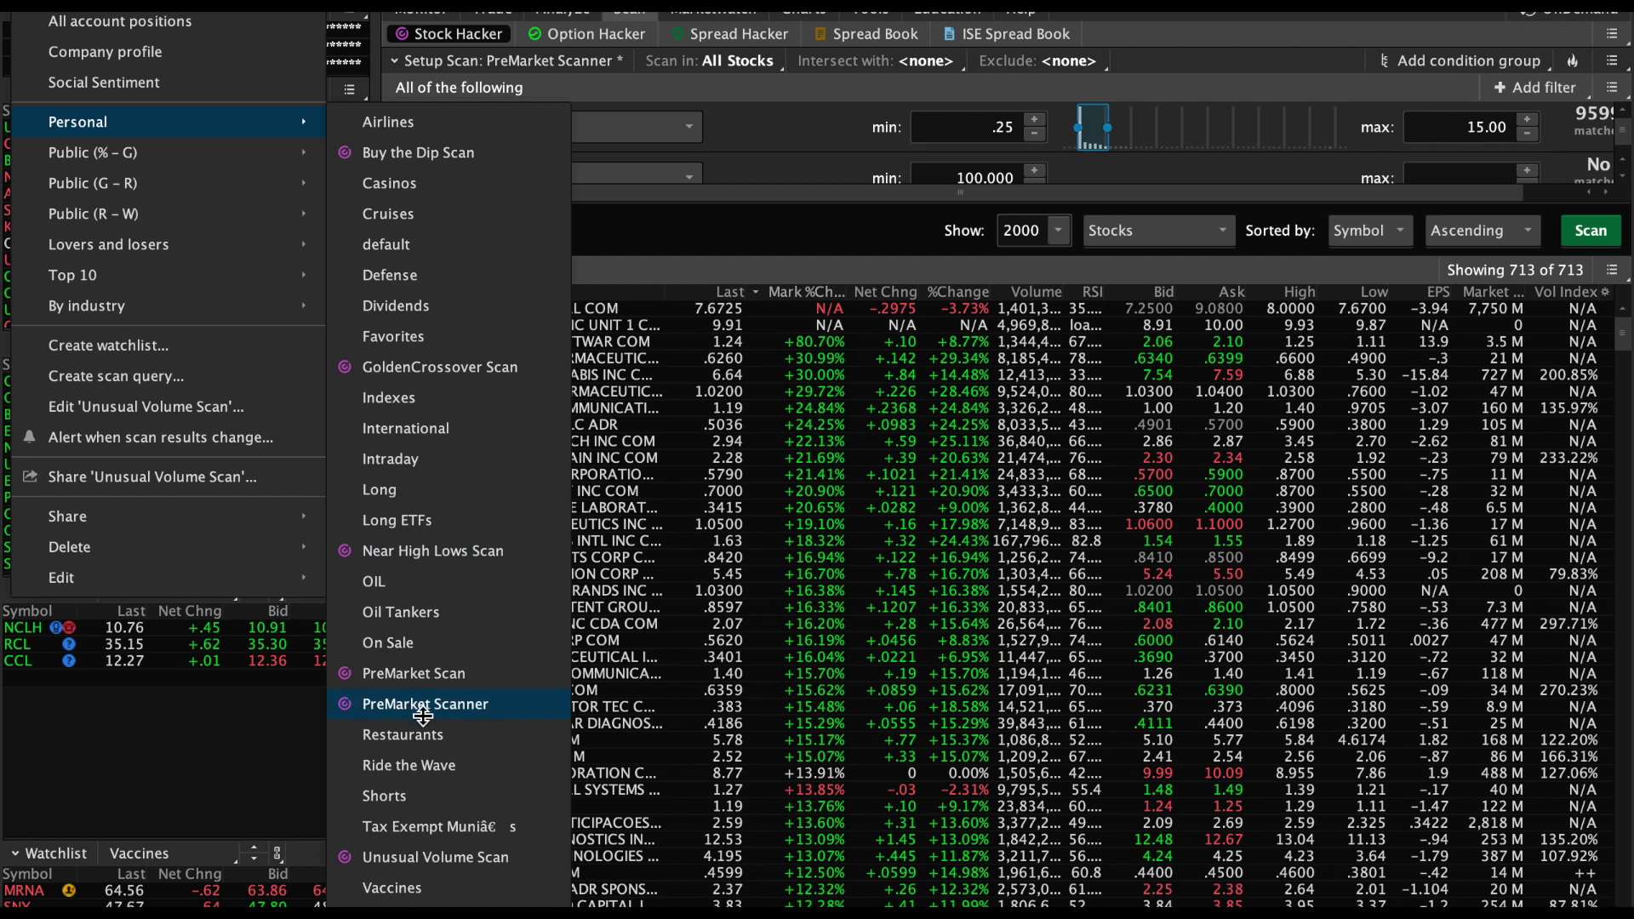
click(494, 705)
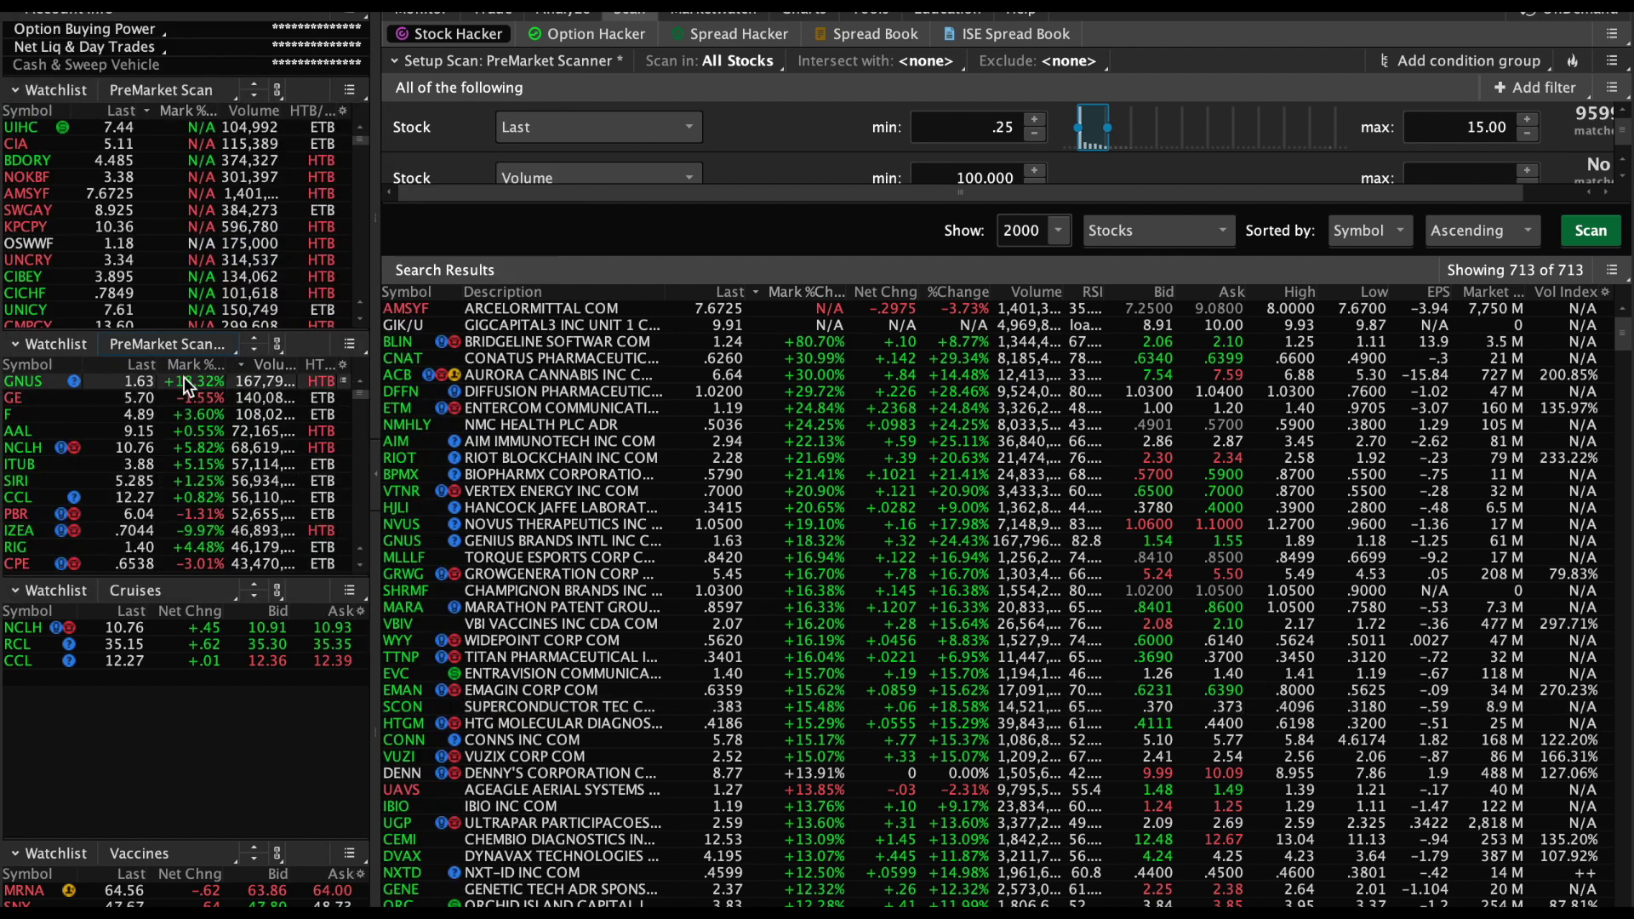
click(193, 366)
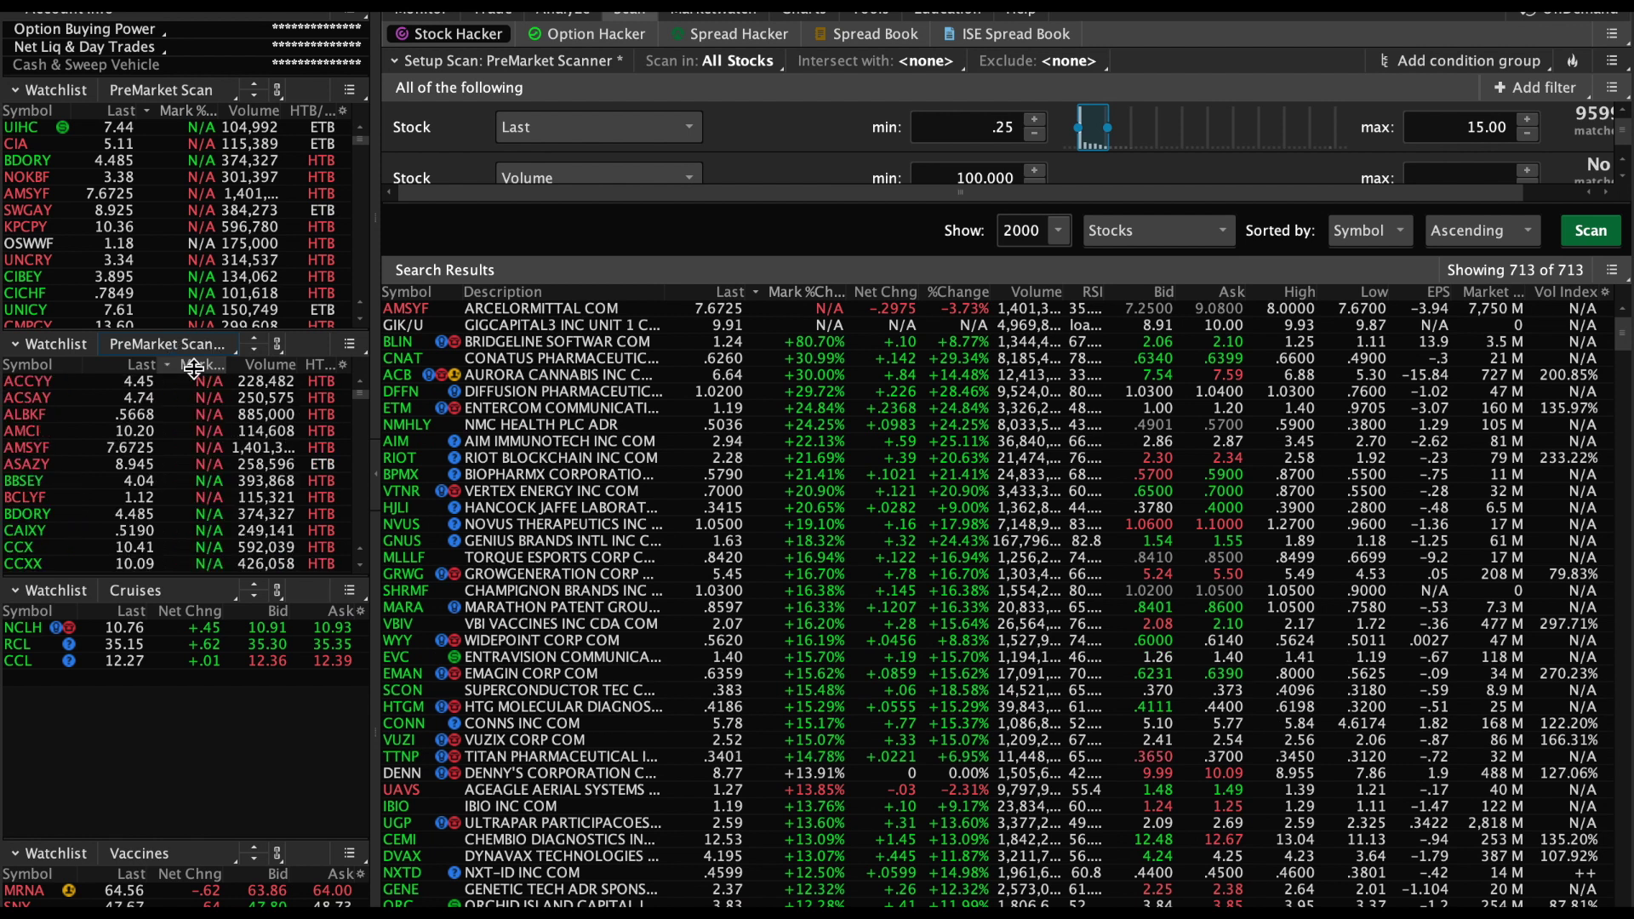